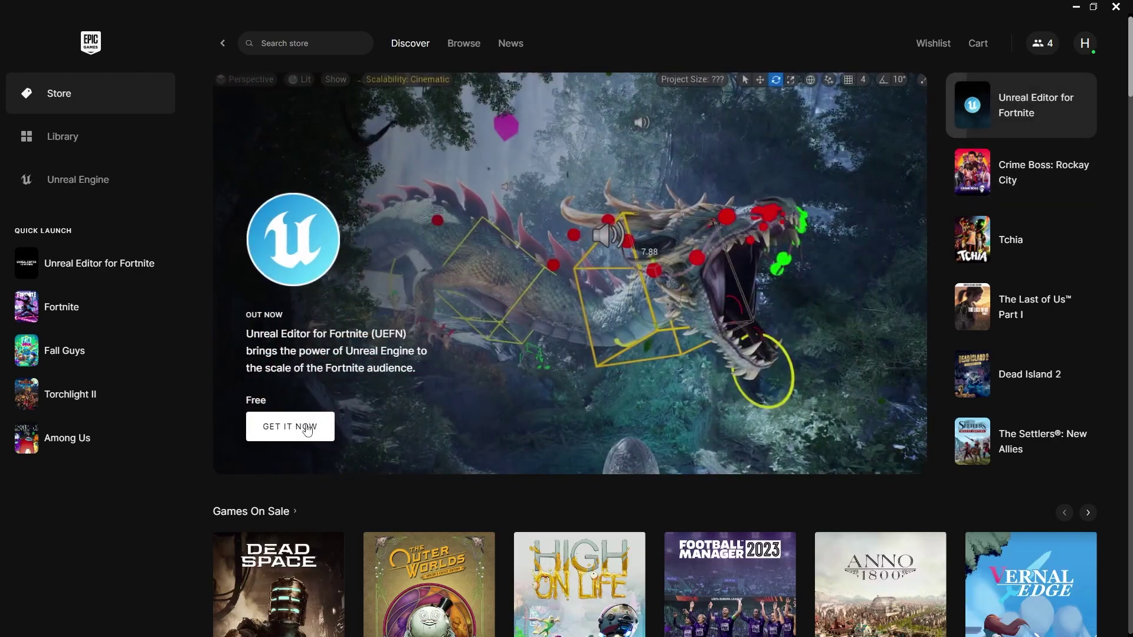
# Find Unreal Editor for Fortnite in the store, show it in the library and launch it
pyautogui.click(307, 426)
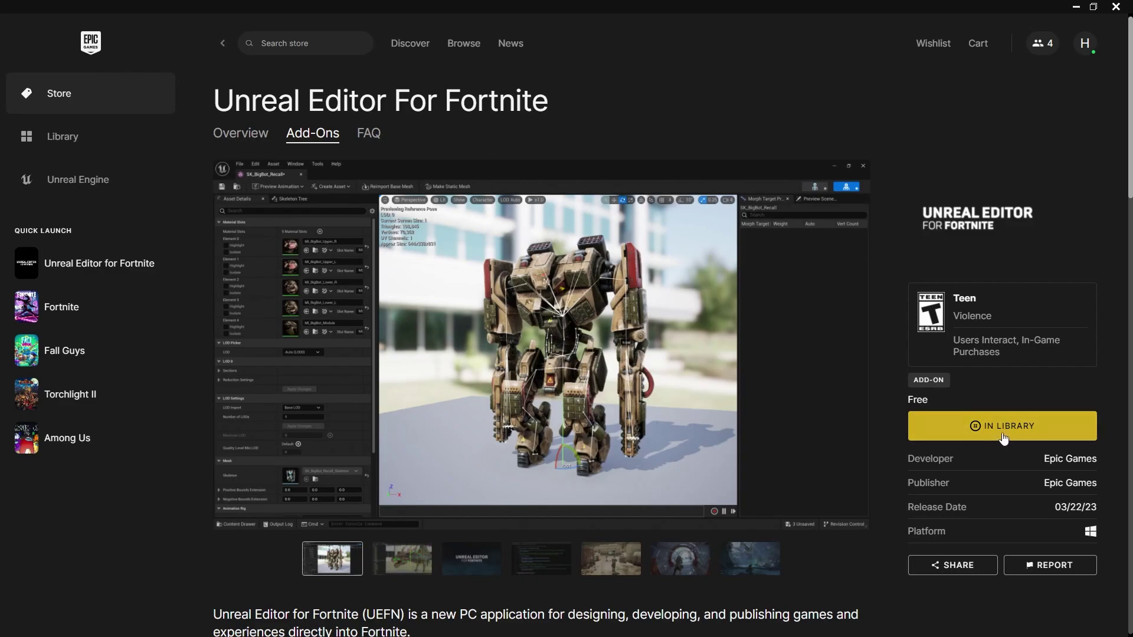
pyautogui.click(1003, 436)
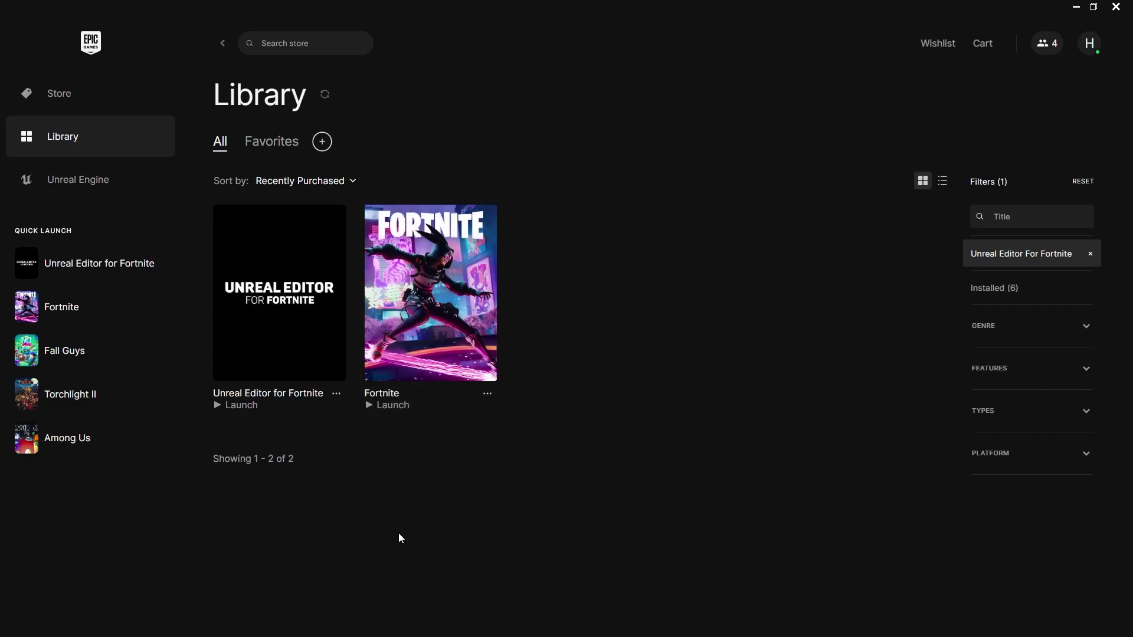
pyautogui.click(262, 354)
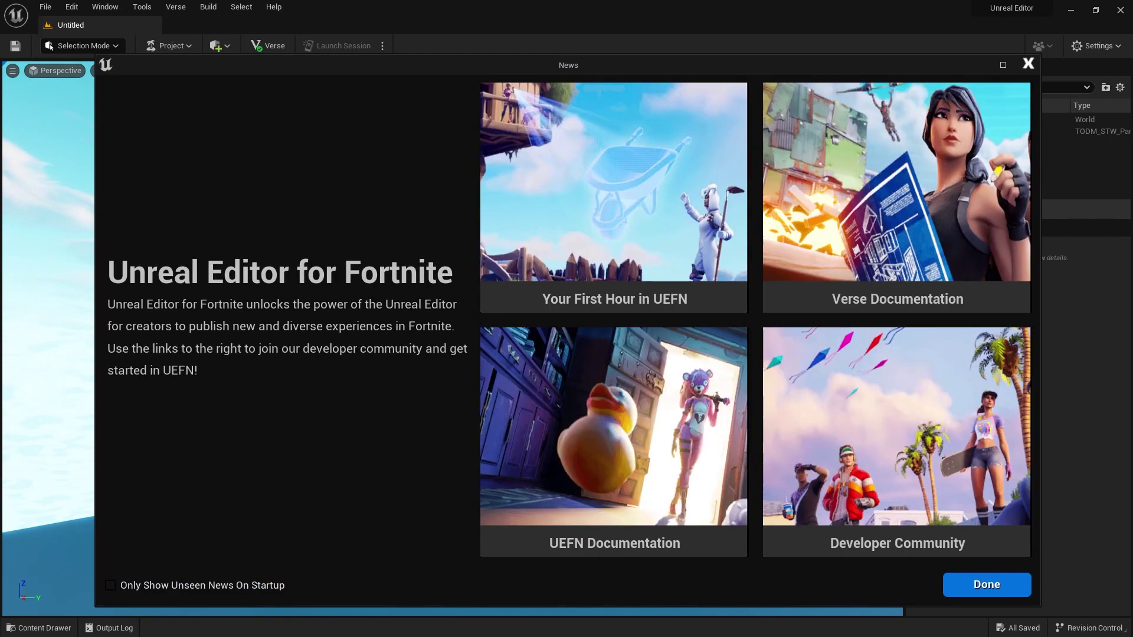
# Dismiss the startup news and show the island templates in the Project Browser
pyautogui.click(1003, 65)
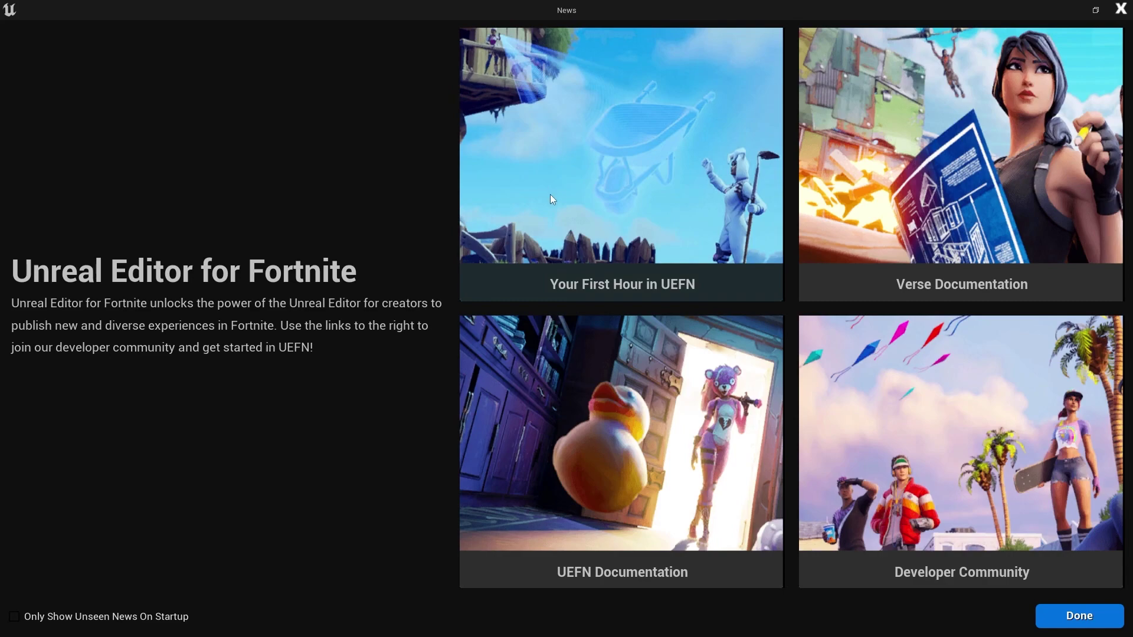
pyautogui.click(1056, 611)
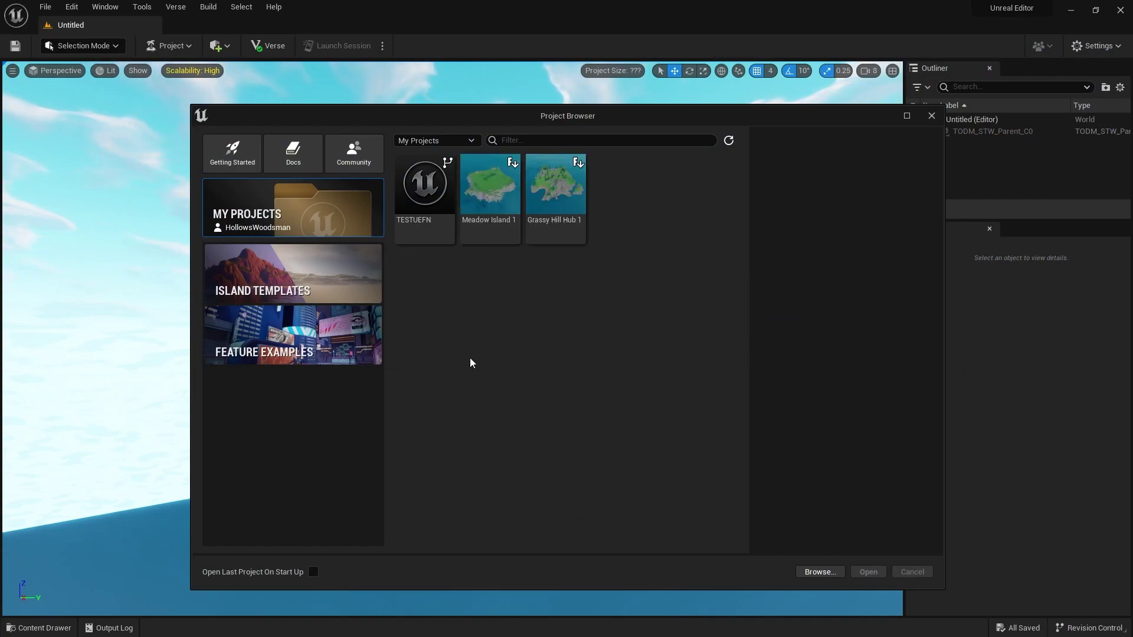
pyautogui.click(418, 188)
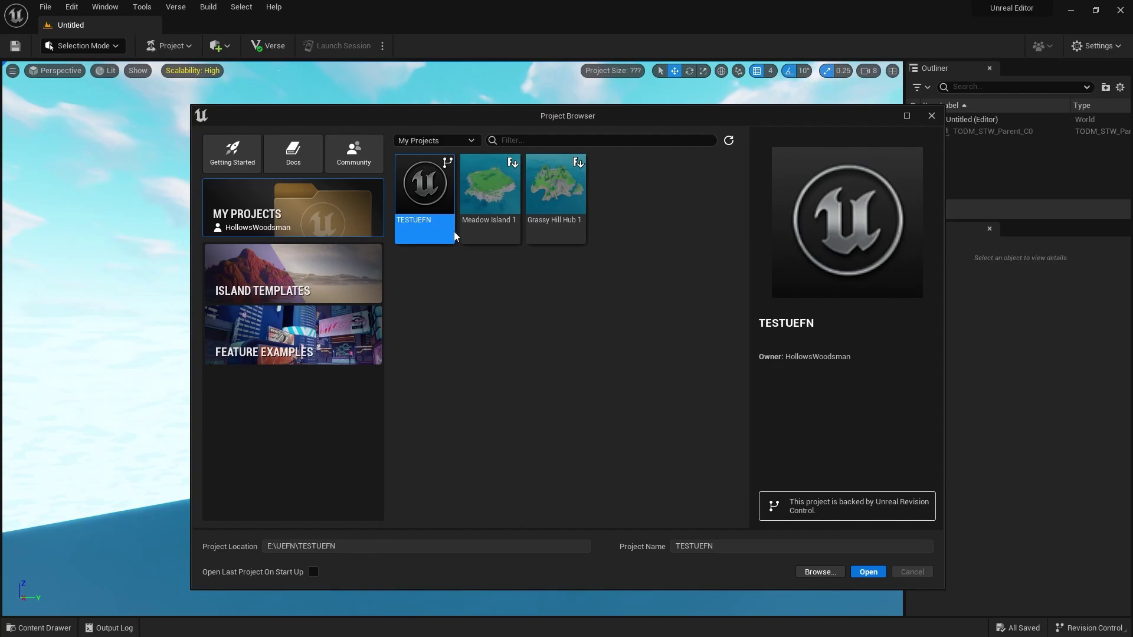
pyautogui.click(275, 270)
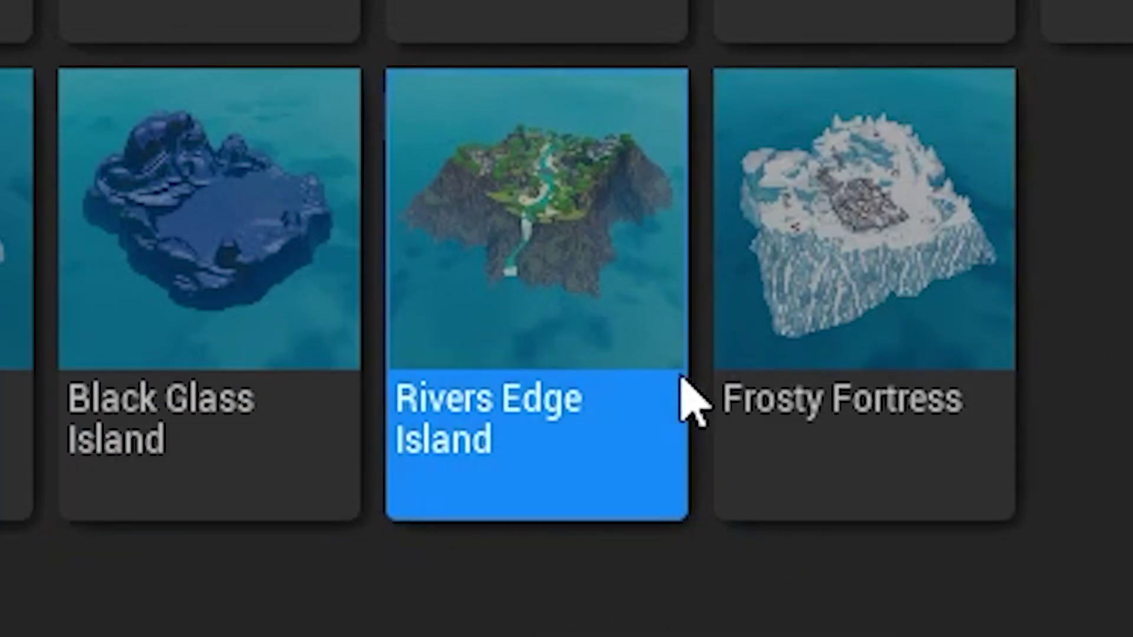
# Create a project from the Rivers Edge Island template with the name RiversEdgeDemo
pyautogui.write('EdgeDeni')
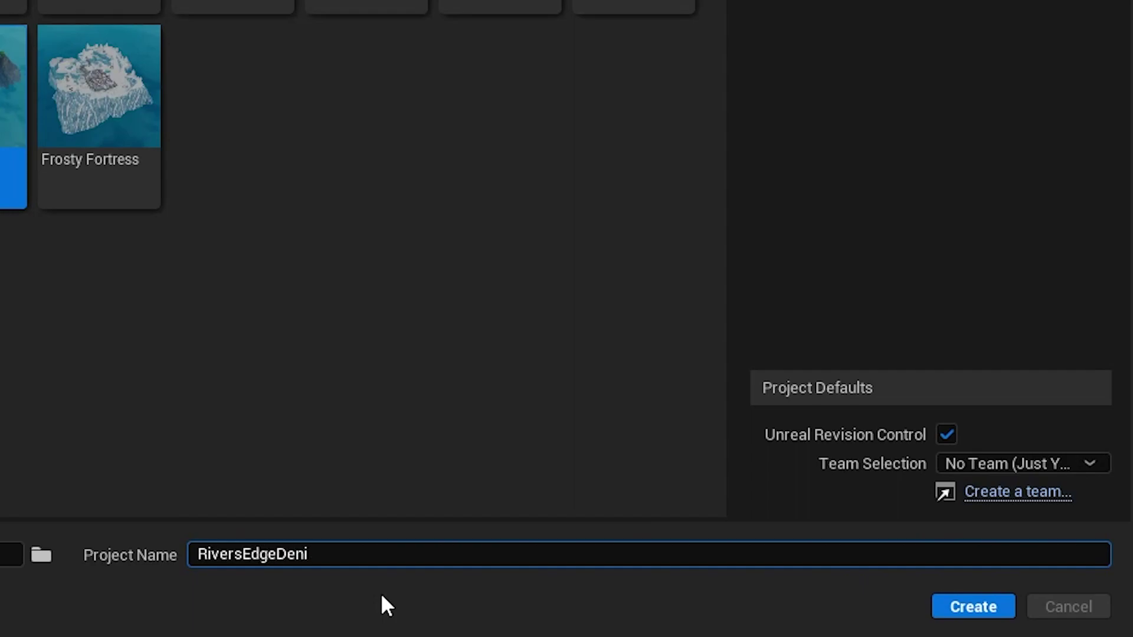
pyautogui.press('BackSpace')
pyautogui.press('BackSpace')
pyautogui.write('mo')
pyautogui.click(974, 606)
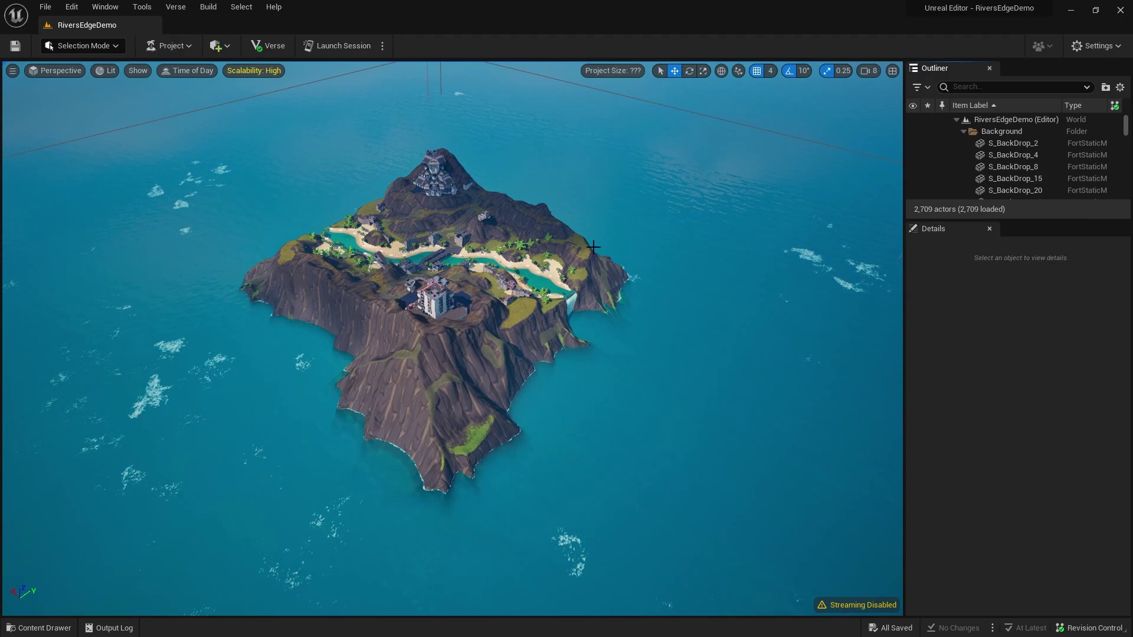
# Examine the viewport camera speed setting and inspect the island from the air down to its river valley
pyautogui.click(870, 71)
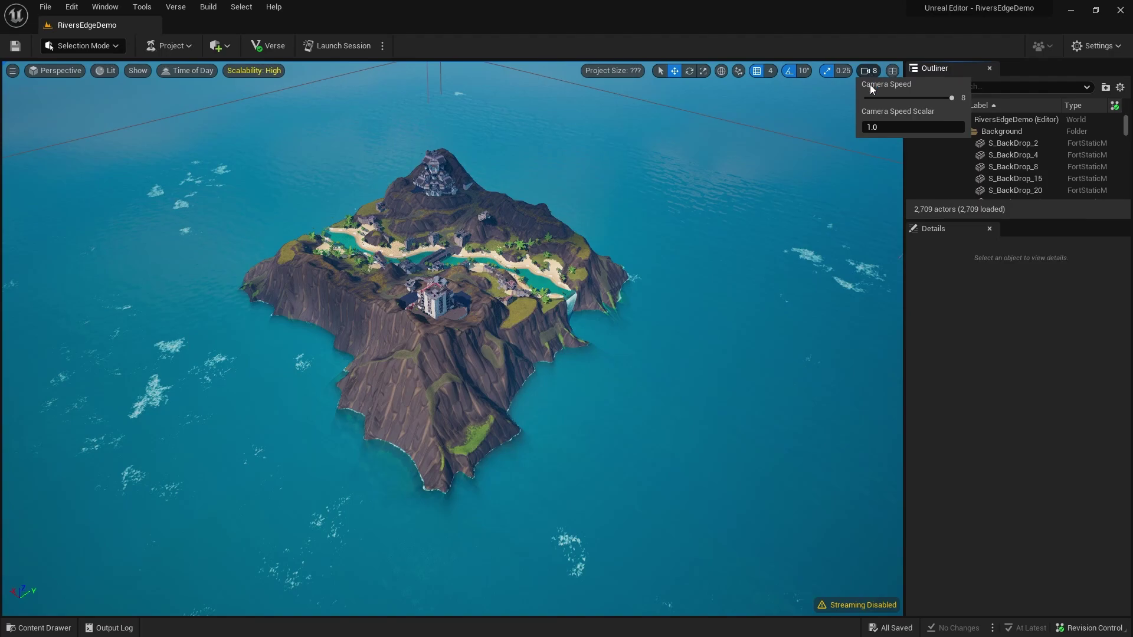
pyautogui.moveTo(954, 97); pyautogui.dragTo(907, 100)
pyautogui.moveTo(797, 130); pyautogui.dragTo(797, 115, button='right')
pyautogui.press('w')
pyautogui.press('w')
pyautogui.moveTo(482, 256); pyautogui.dragTo(482, 247, button='right')
pyautogui.press('w')
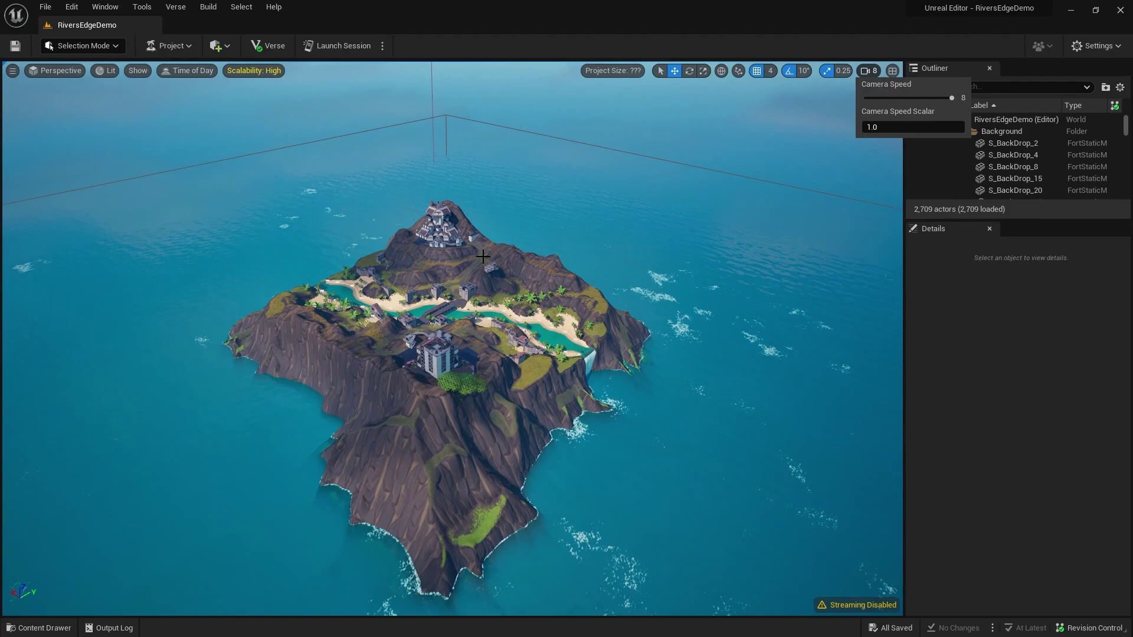
pyautogui.moveTo(483, 256); pyautogui.dragTo(483, 256, button='right')
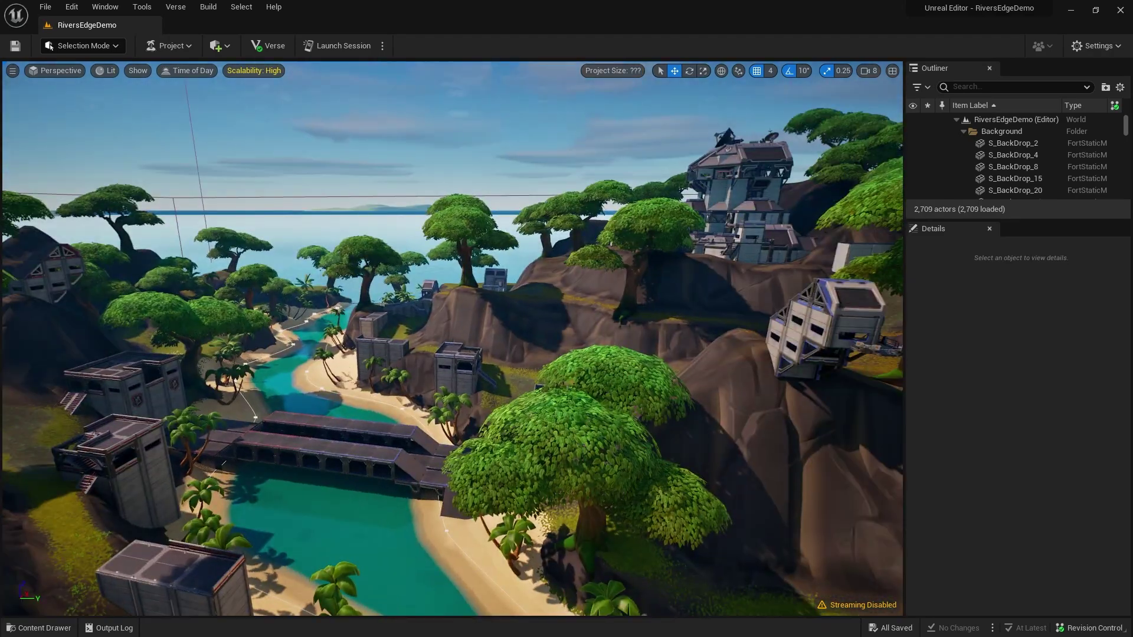
# Set the viewport camera speed to 4 and focus on the floor piece of the small tower above the river
pyautogui.click(866, 72)
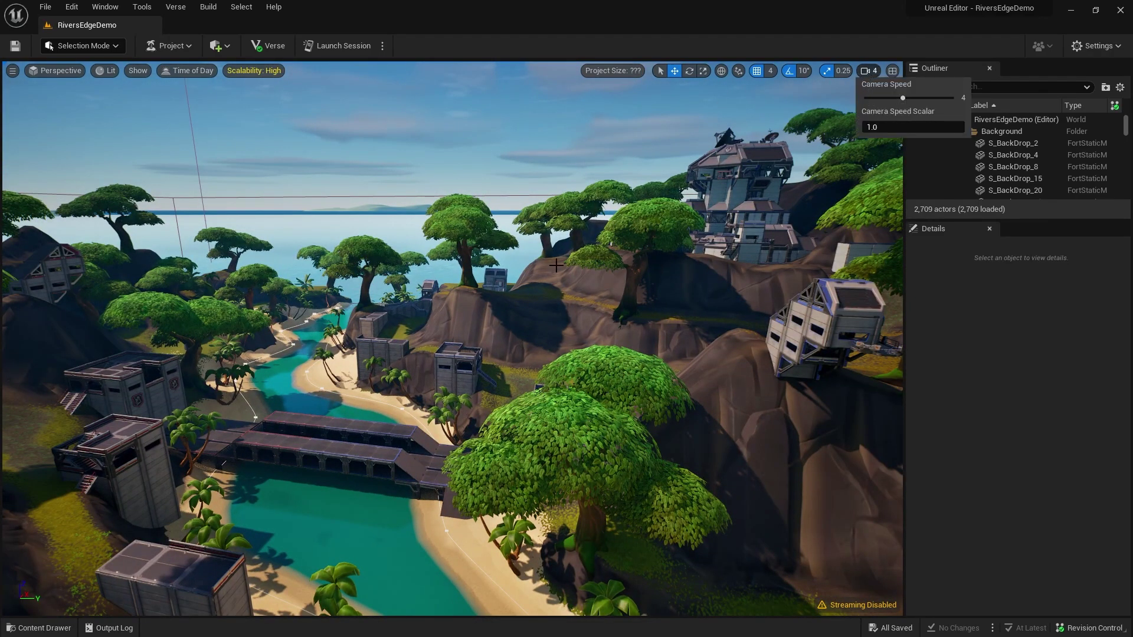
pyautogui.moveTo(556, 265); pyautogui.dragTo(556, 265, button='right')
pyautogui.click(598, 423)
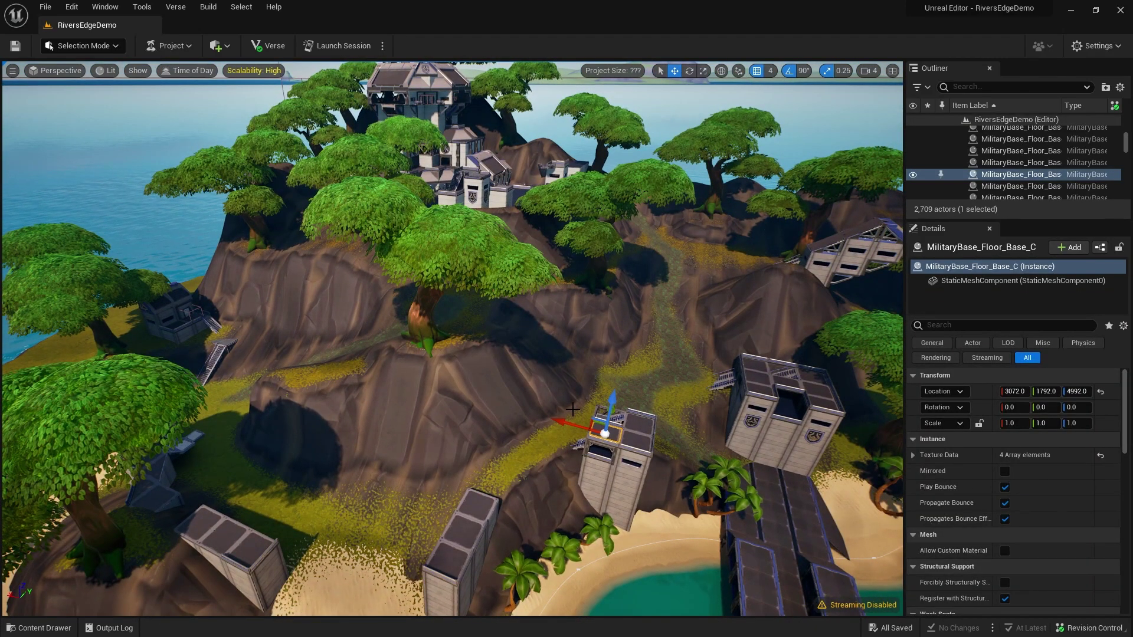
pyautogui.moveTo(572, 409); pyautogui.dragTo(572, 409, button='right')
pyautogui.moveTo(512, 362); pyautogui.dragTo(512, 362, button='right')
pyautogui.press('f')
# Focus on a roof corner piece of the hilltop military base and look over the island from its rooftop
pyautogui.click(423, 125)
pyautogui.press('f')
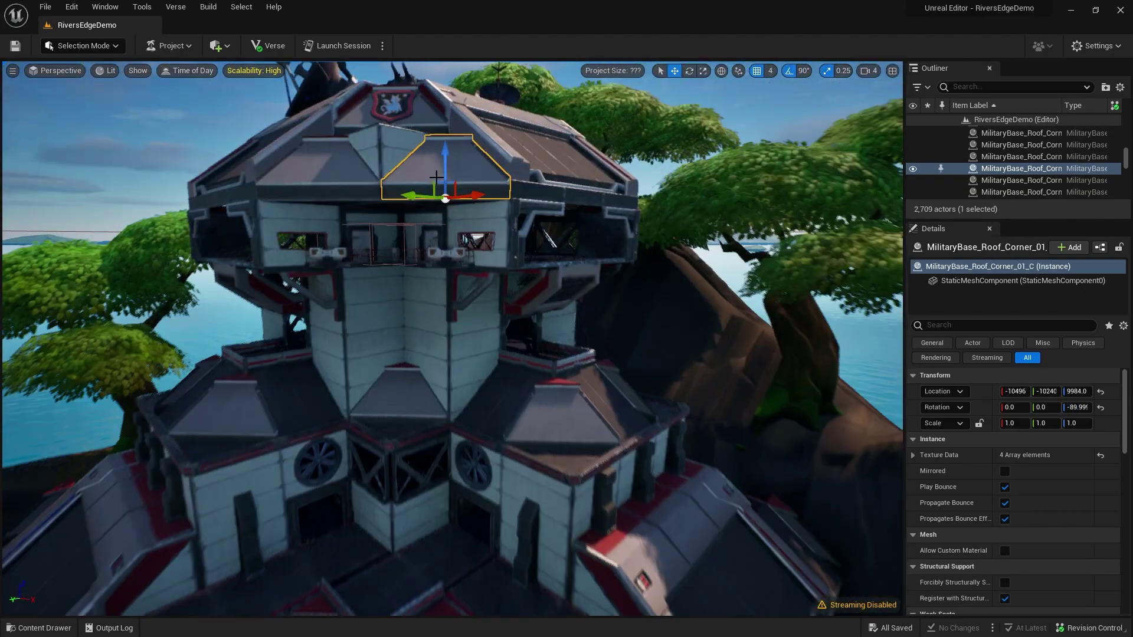
pyautogui.moveTo(418, 236); pyautogui.dragTo(418, 236, button='right')
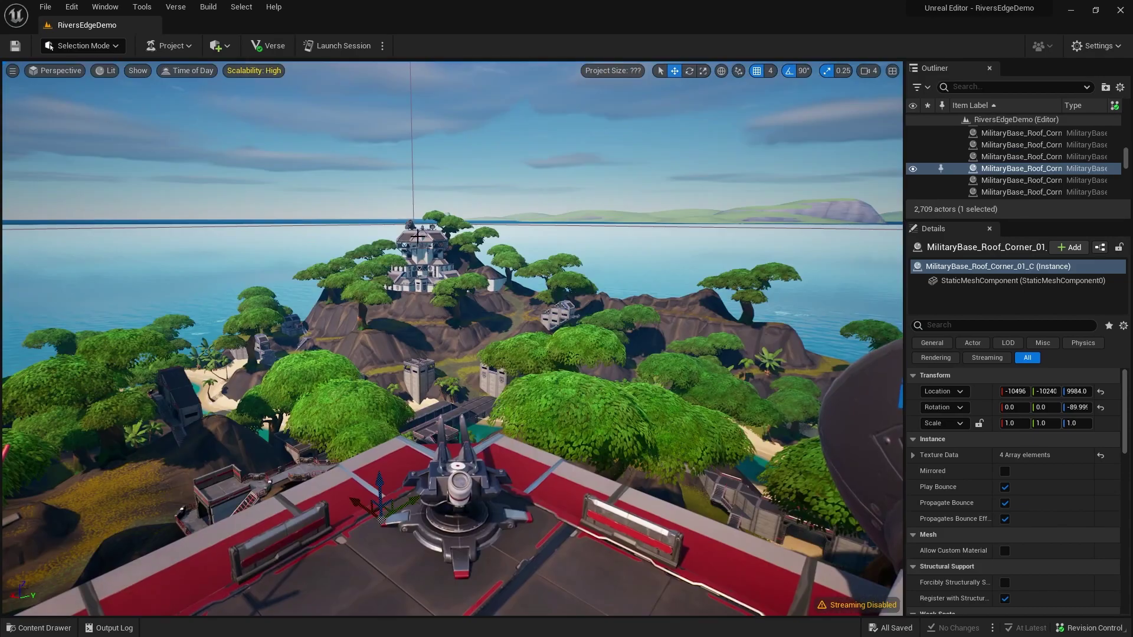
# Save the RiversEdgeDemo level
pyautogui.hotkey('ctrl', 's')
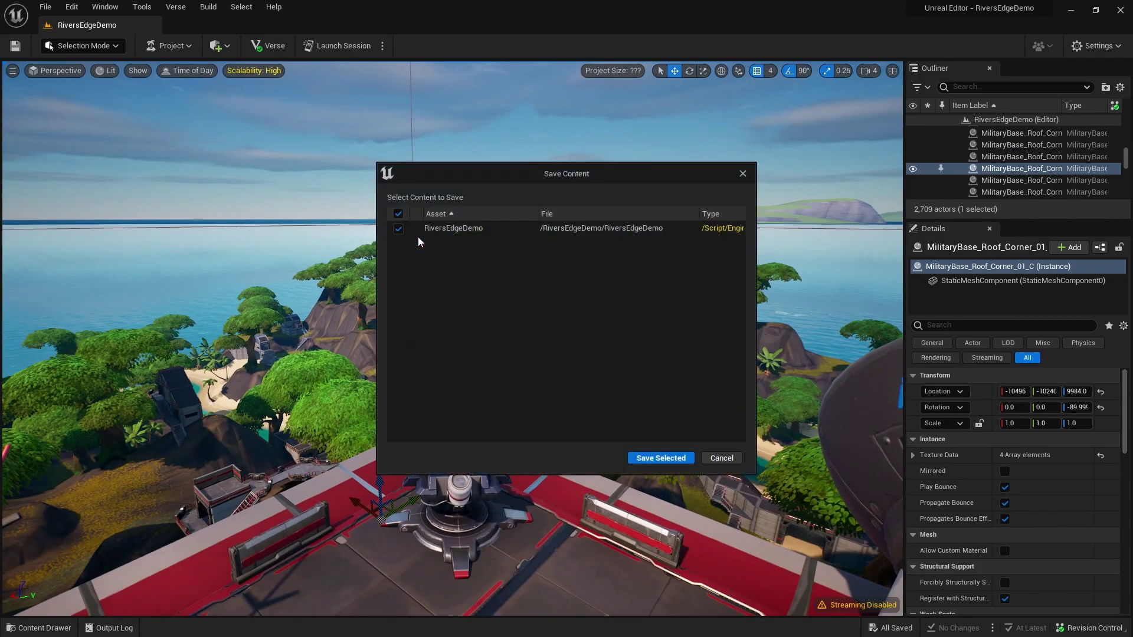
pyautogui.click(661, 458)
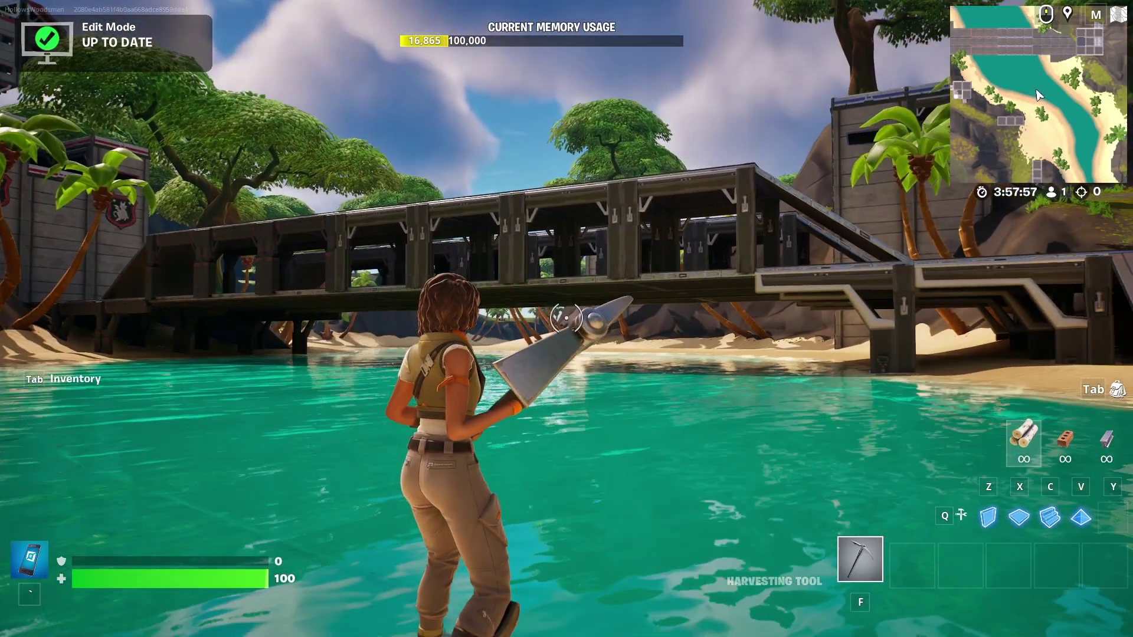
# In the Fortnite edit session, explore the island on foot from the river up onto the concrete wall
pyautogui.press('w')
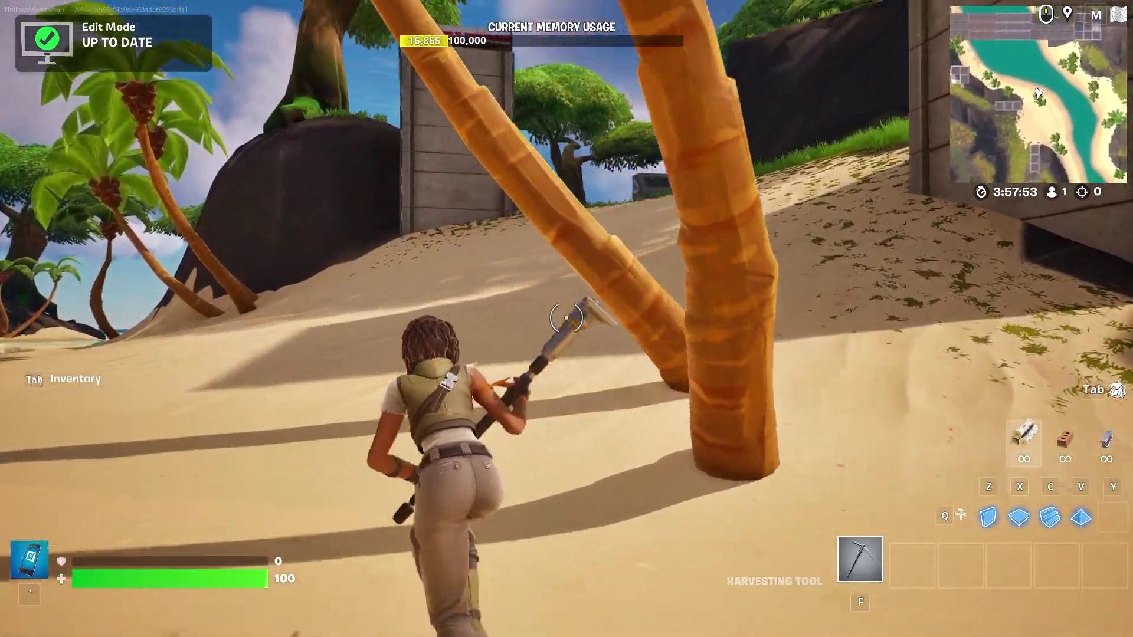
pyautogui.press('w')
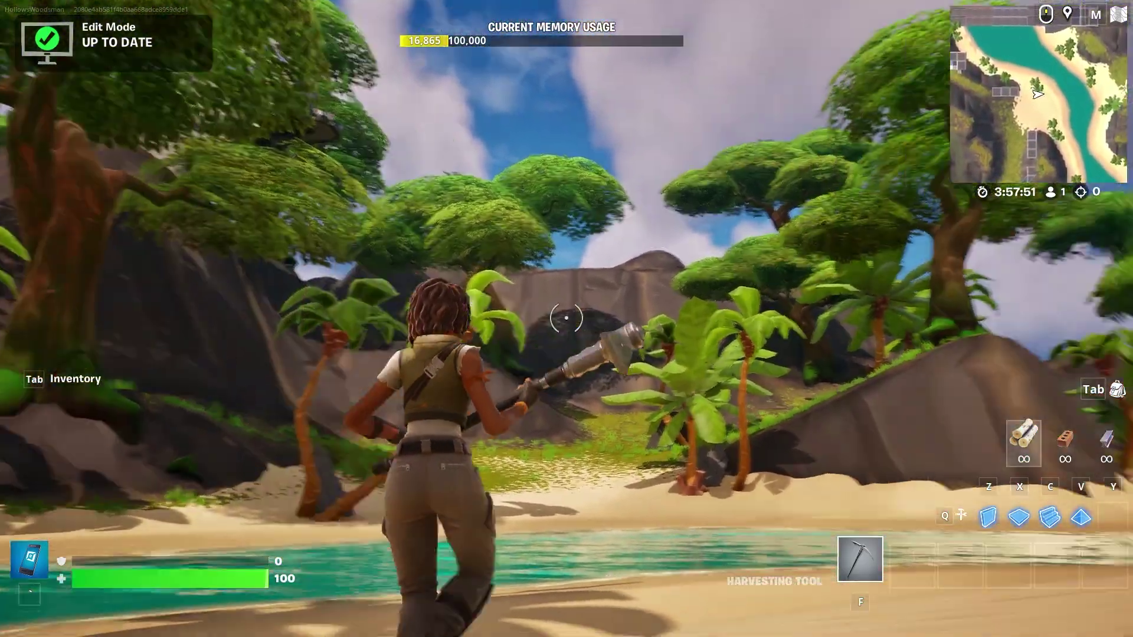
pyautogui.press('w')
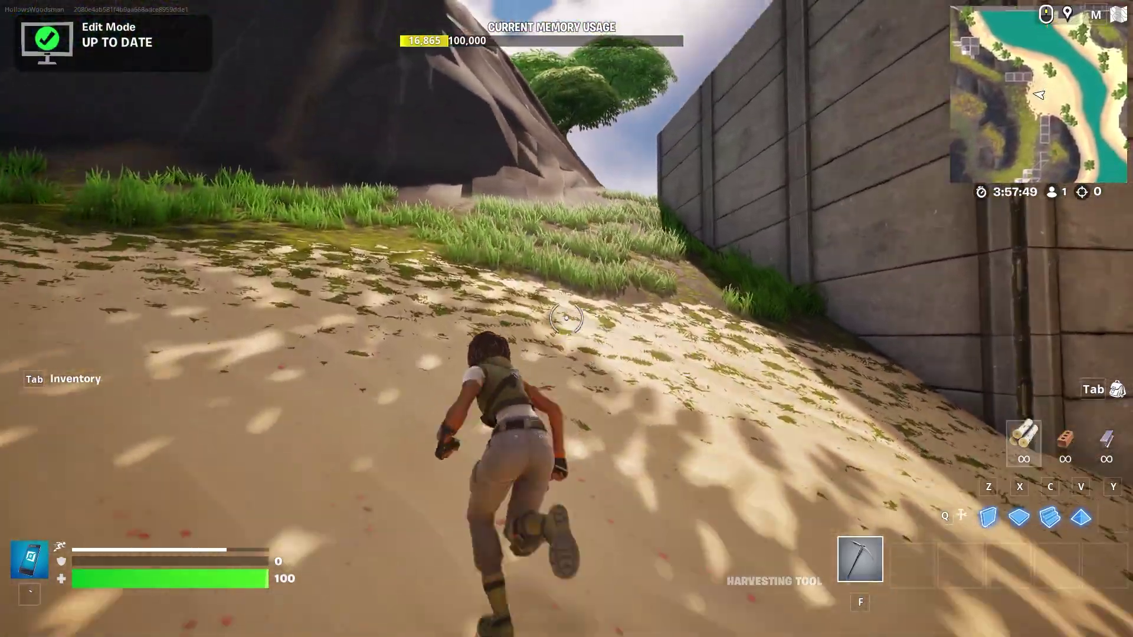
pyautogui.press('w')
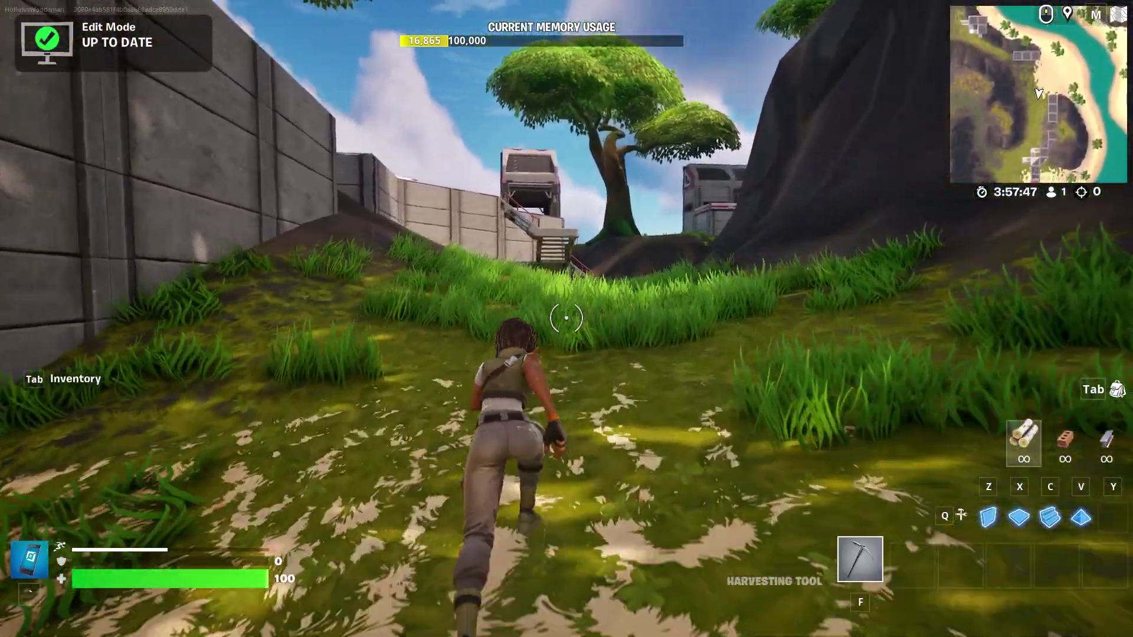
pyautogui.press('w')
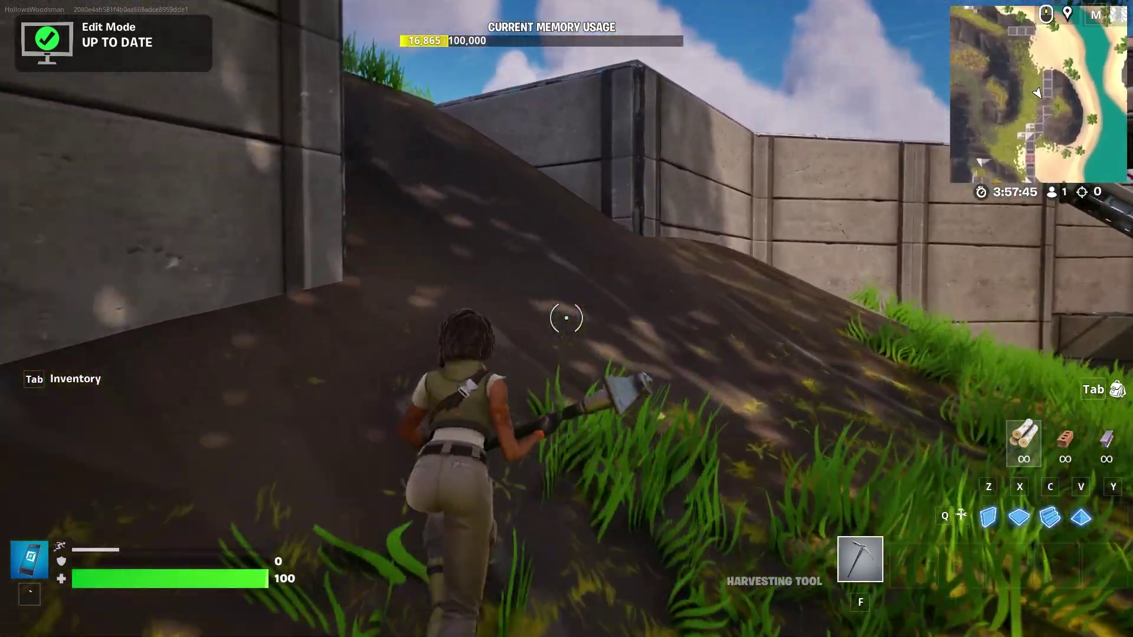
pyautogui.press('w')
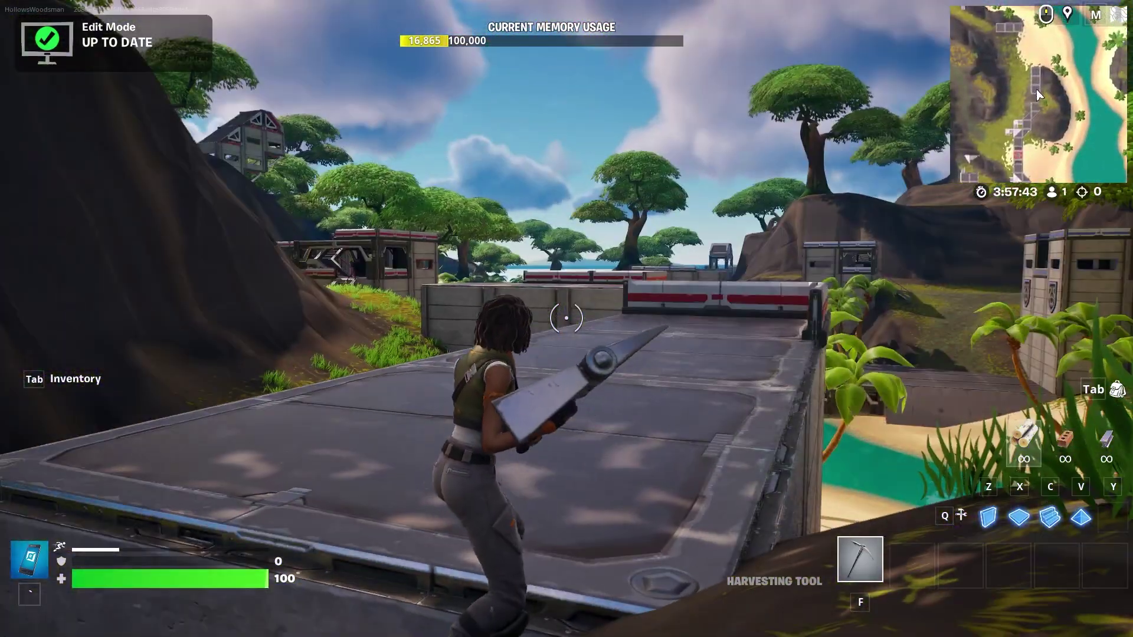
pyautogui.press('w')
pyautogui.press('w')
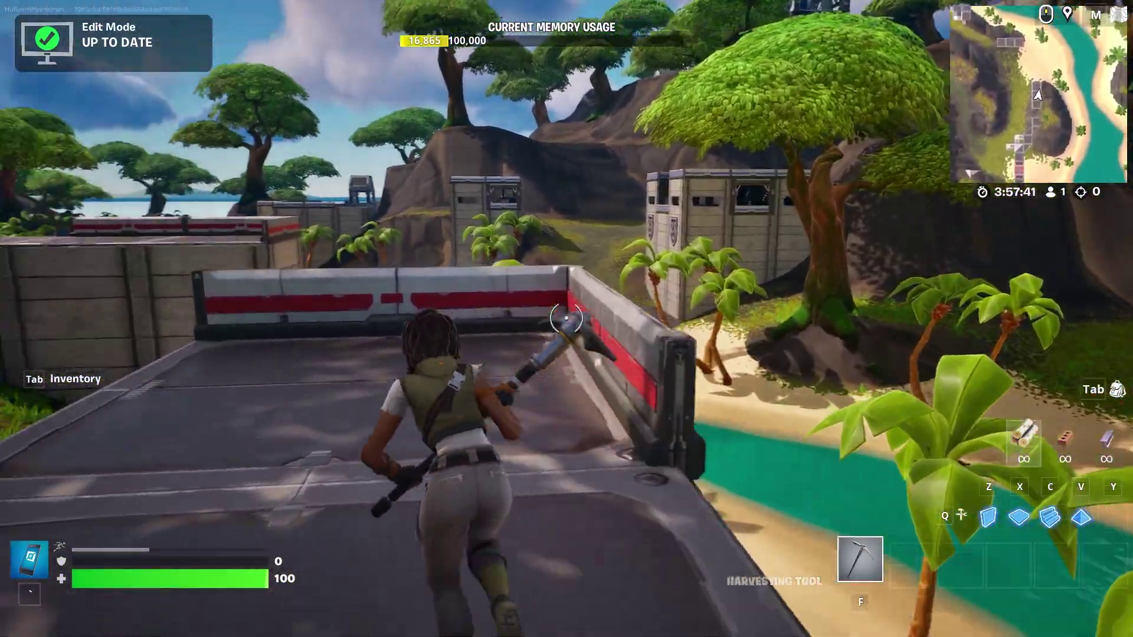
pyautogui.press('w')
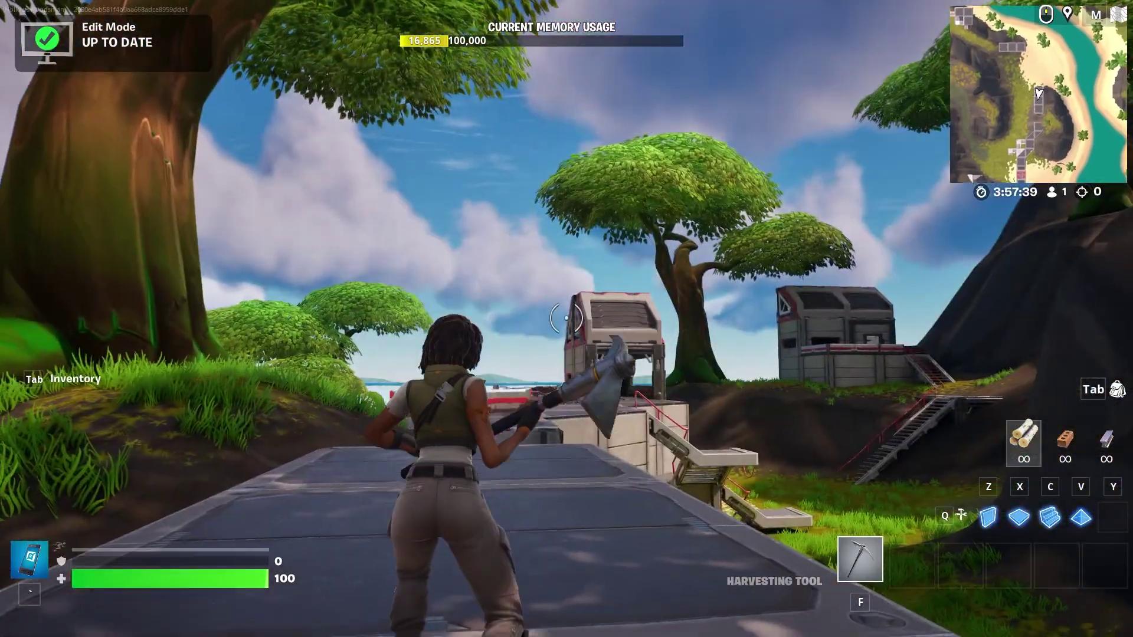
# Enable flight for the character and inspect the island from the air, crossing the river towards the hilltop military base
pyautogui.press('space')
pyautogui.press('space')
pyautogui.press('w')
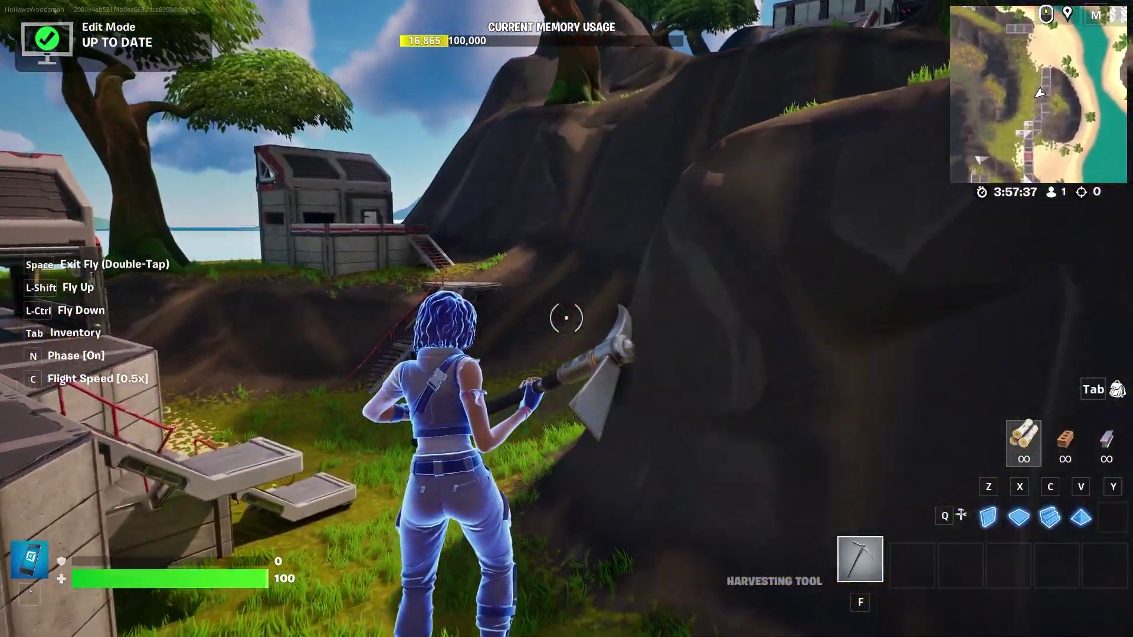
pyautogui.press('w')
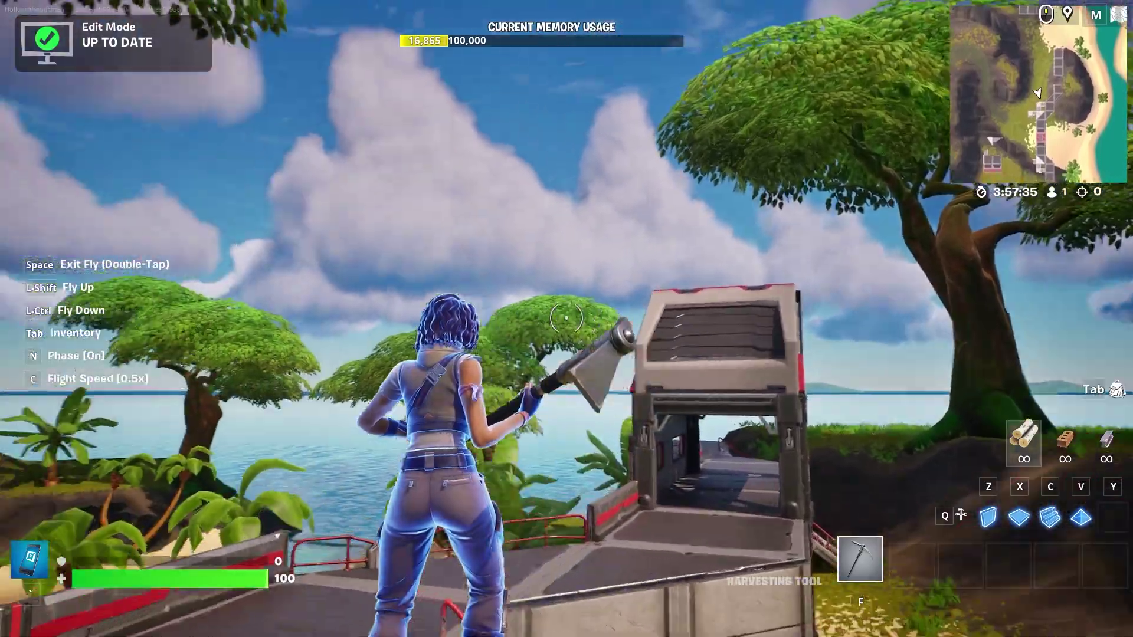
pyautogui.press('w')
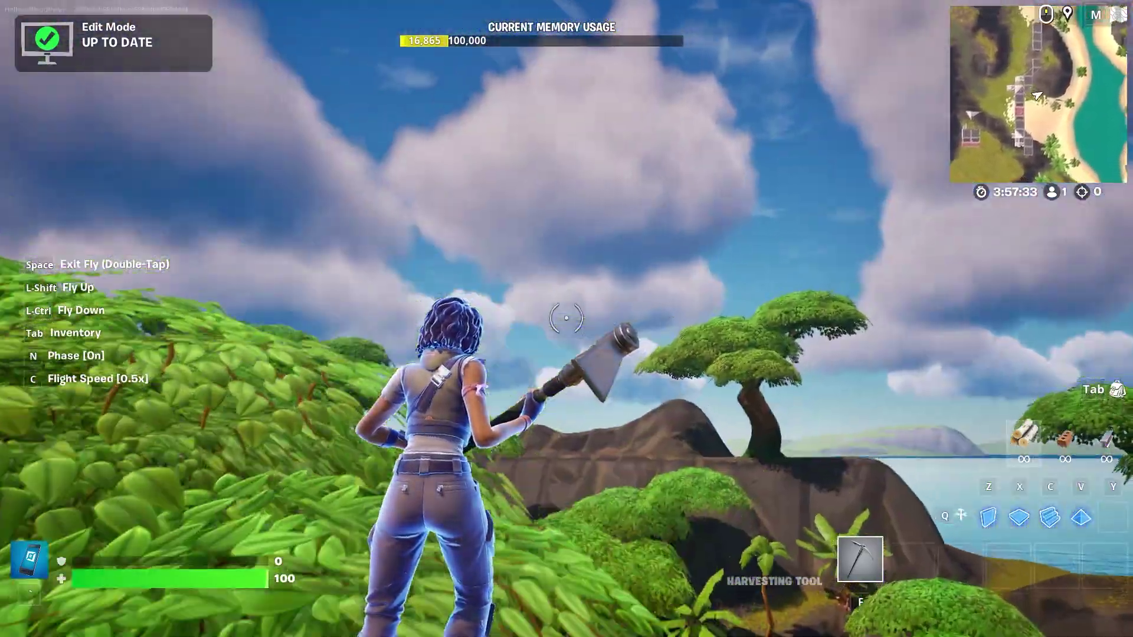
pyautogui.press('w')
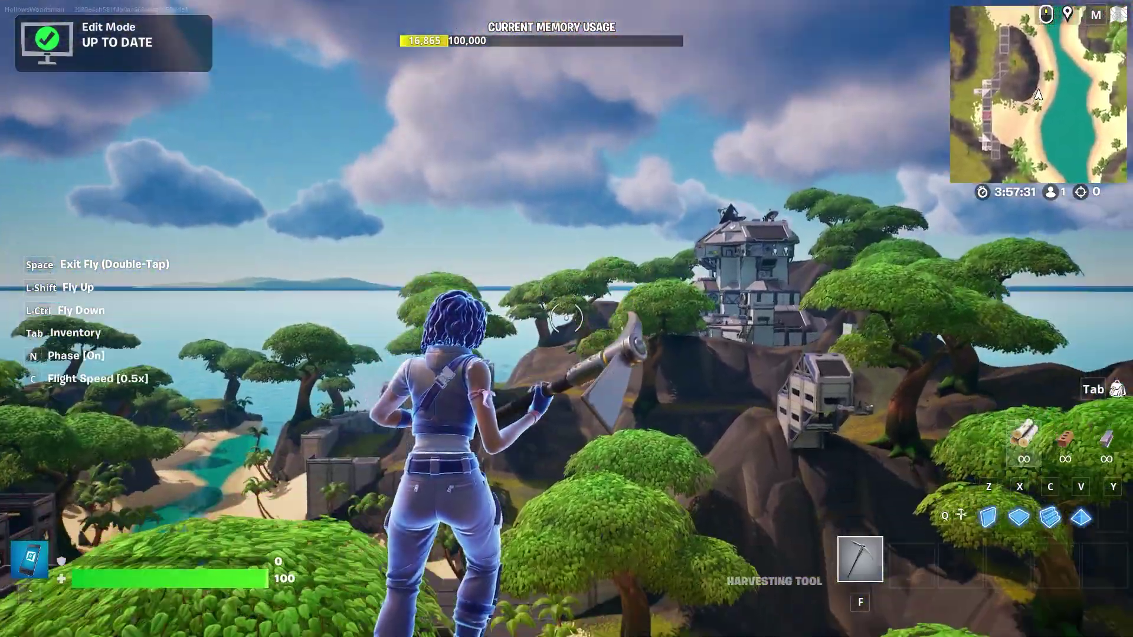
pyautogui.press('w')
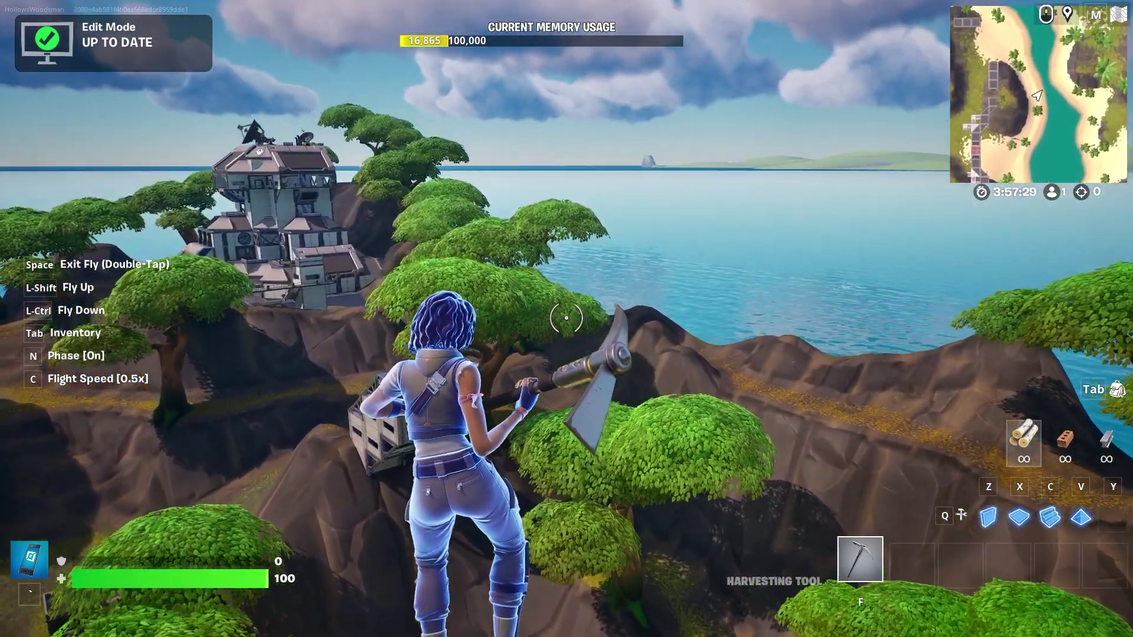
pyautogui.press('w')
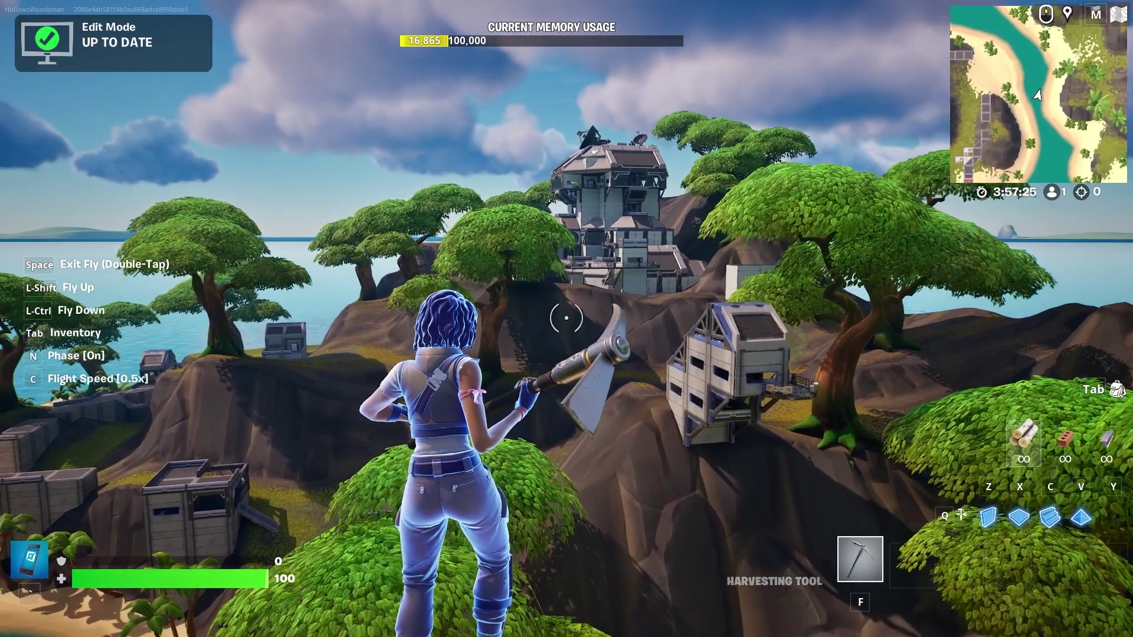
pyautogui.press('w')
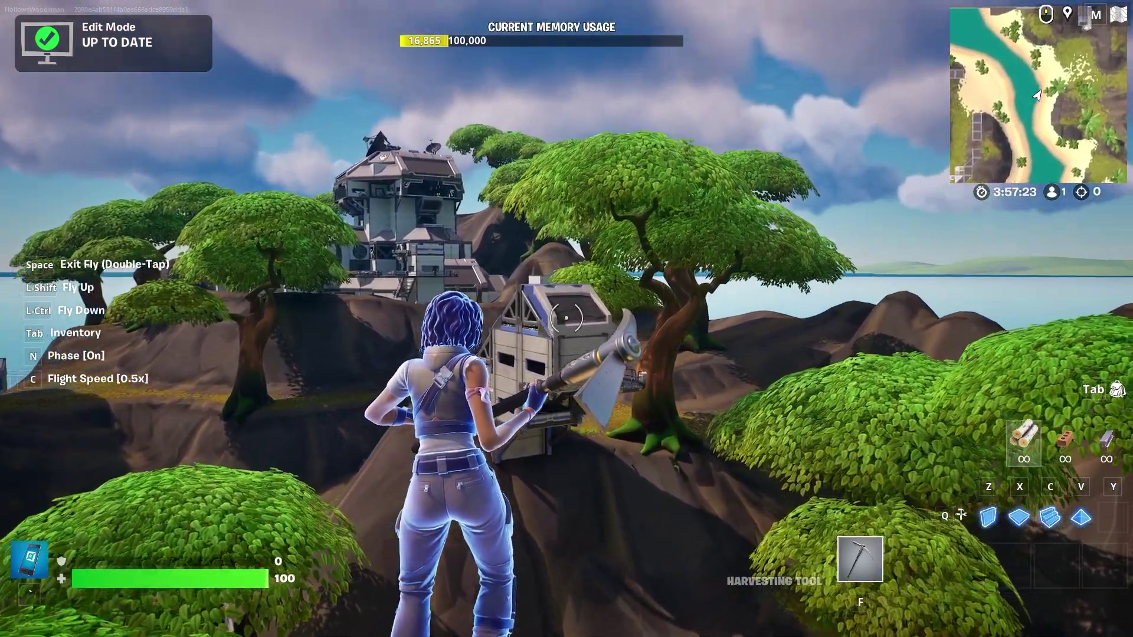
pyautogui.press('w')
pyautogui.press('w')
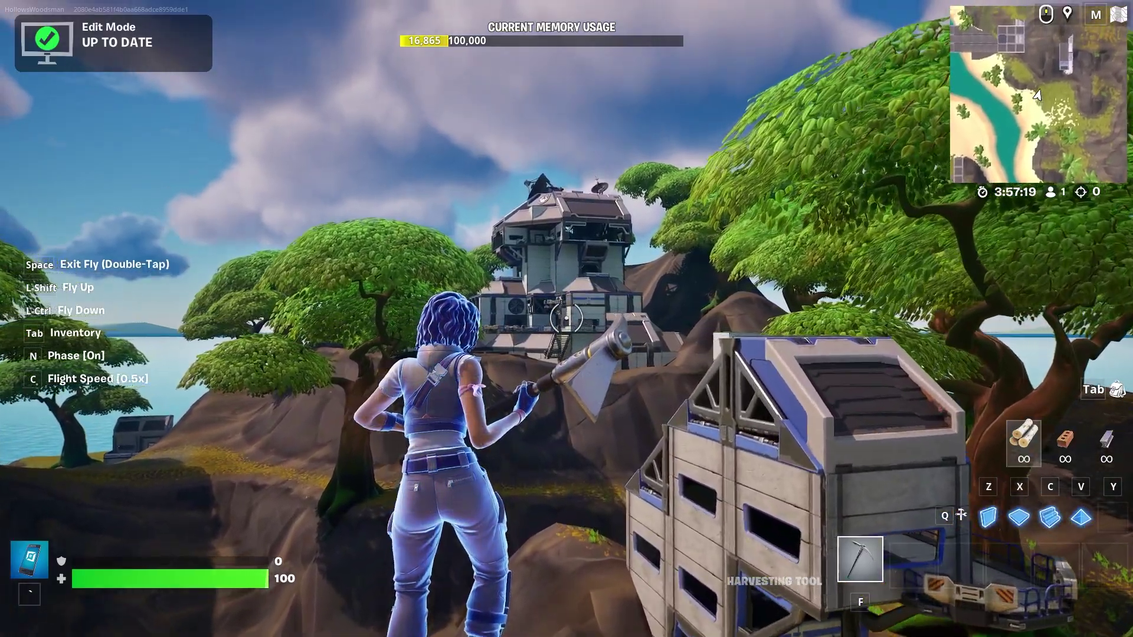
pyautogui.press('w')
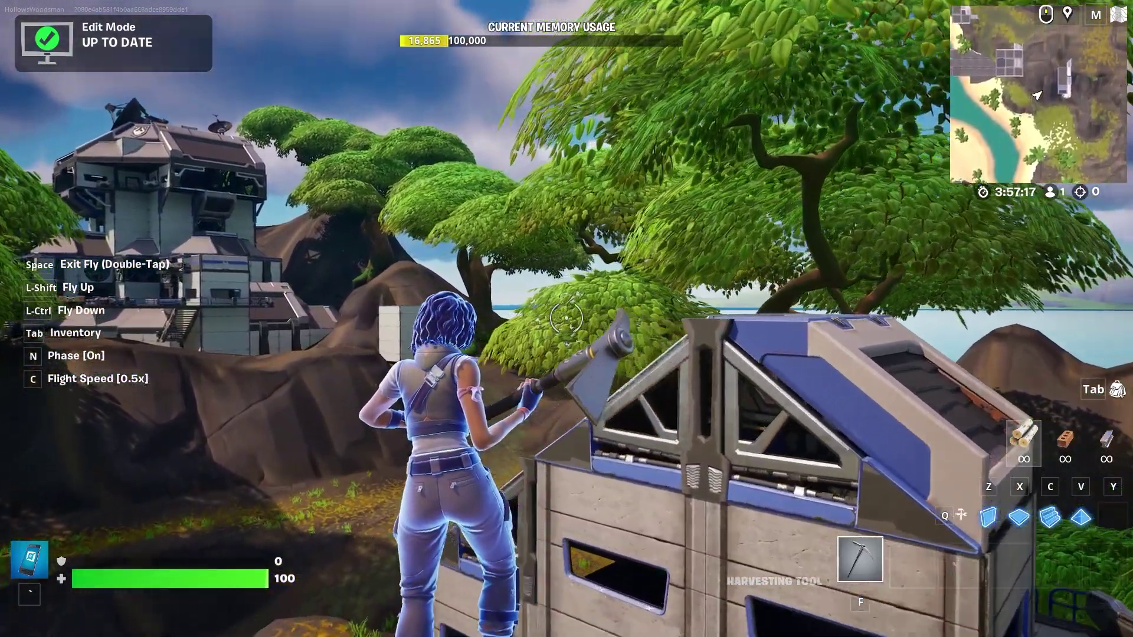
# Raise the flight speed to 4.0x while flying across the hillside to the hilltop military base
pyautogui.press('w')
pyautogui.press('c')
pyautogui.press('c')
pyautogui.press('c')
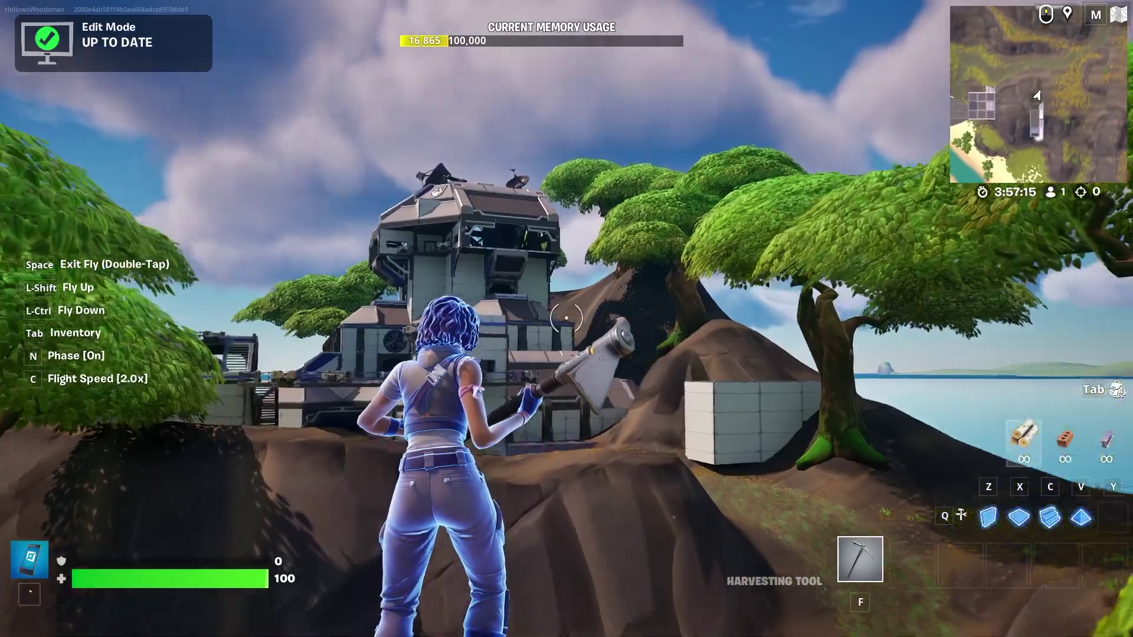
pyautogui.press('w')
pyautogui.press('c')
pyautogui.press('c')
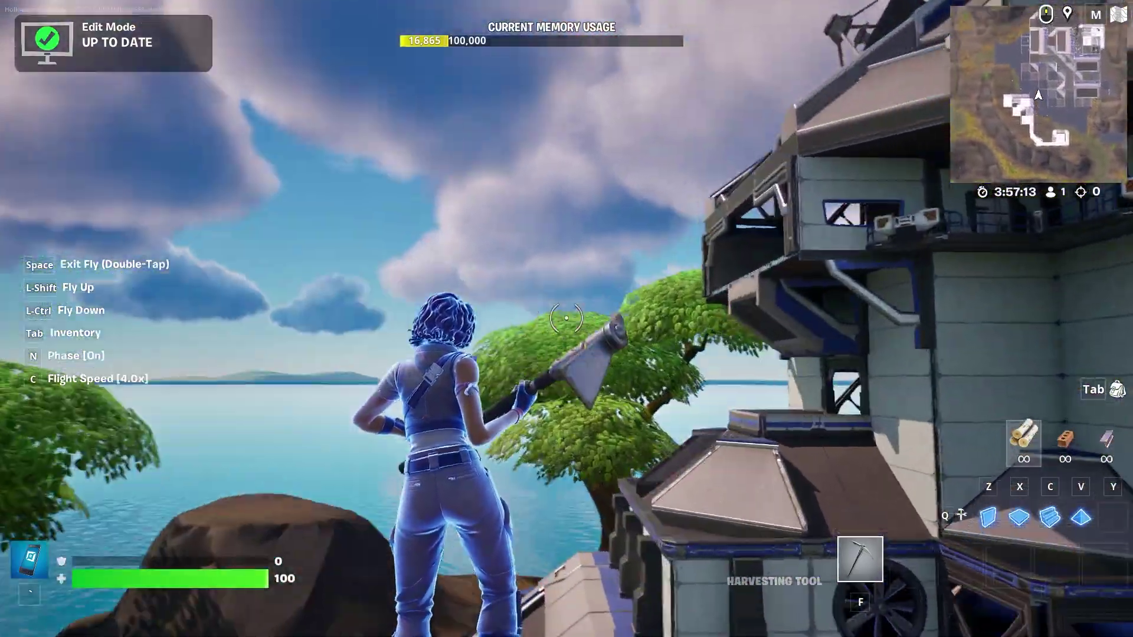
# Circle the hilltop military bases at 4.0x flight speed and pass through the large stairway hall inside
pyautogui.press('w')
pyautogui.press('s')
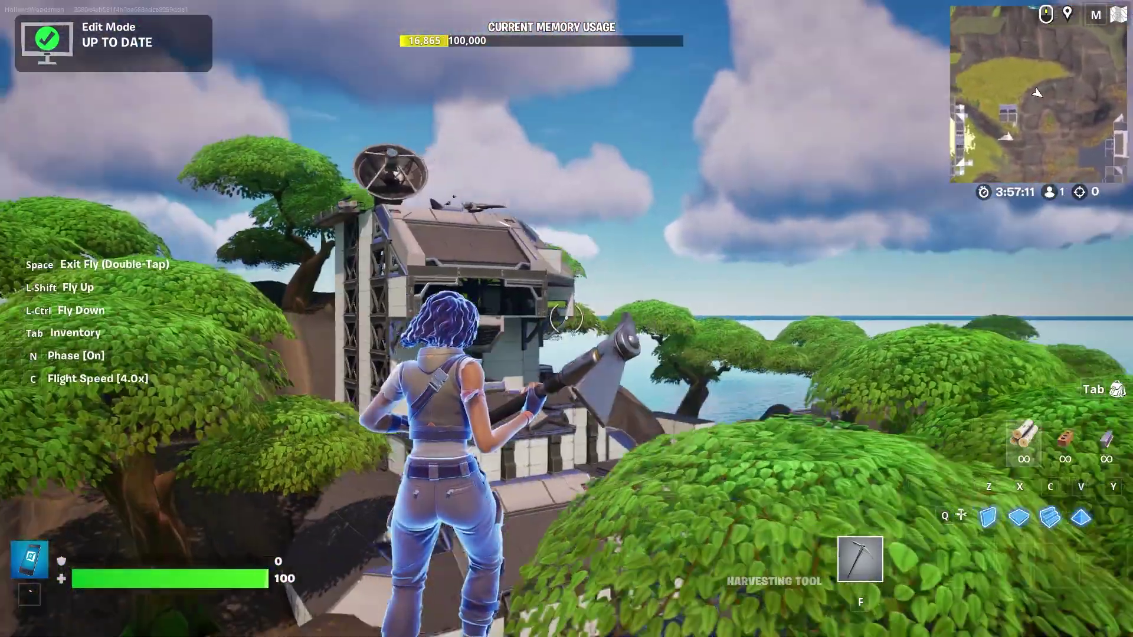
pyautogui.press('w')
pyautogui.press('d')
pyautogui.press('s')
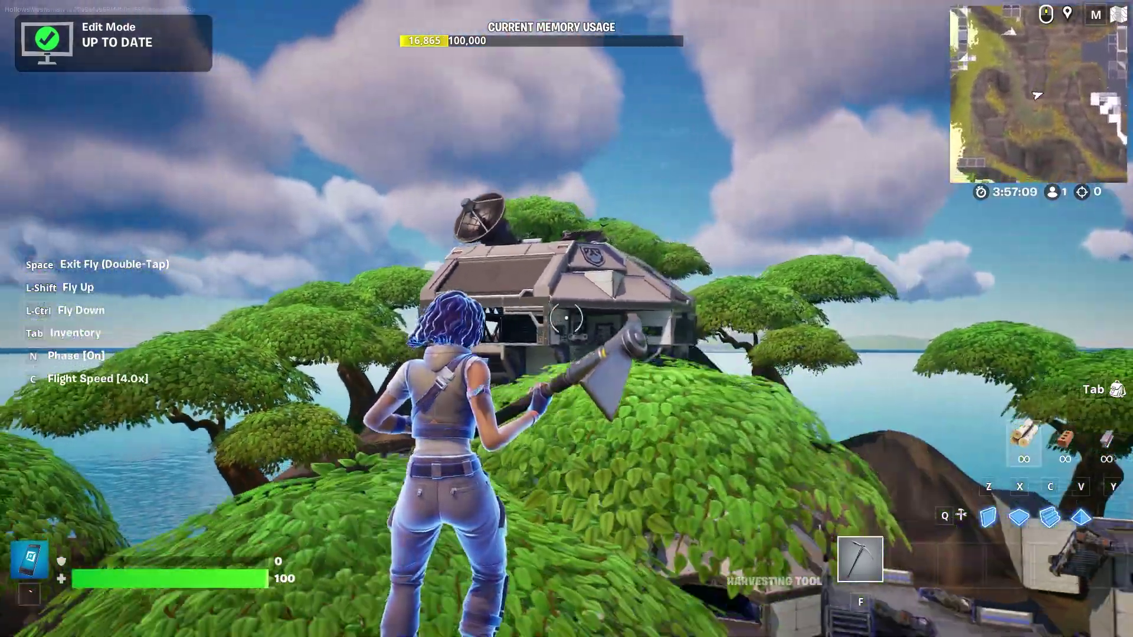
pyautogui.press('w')
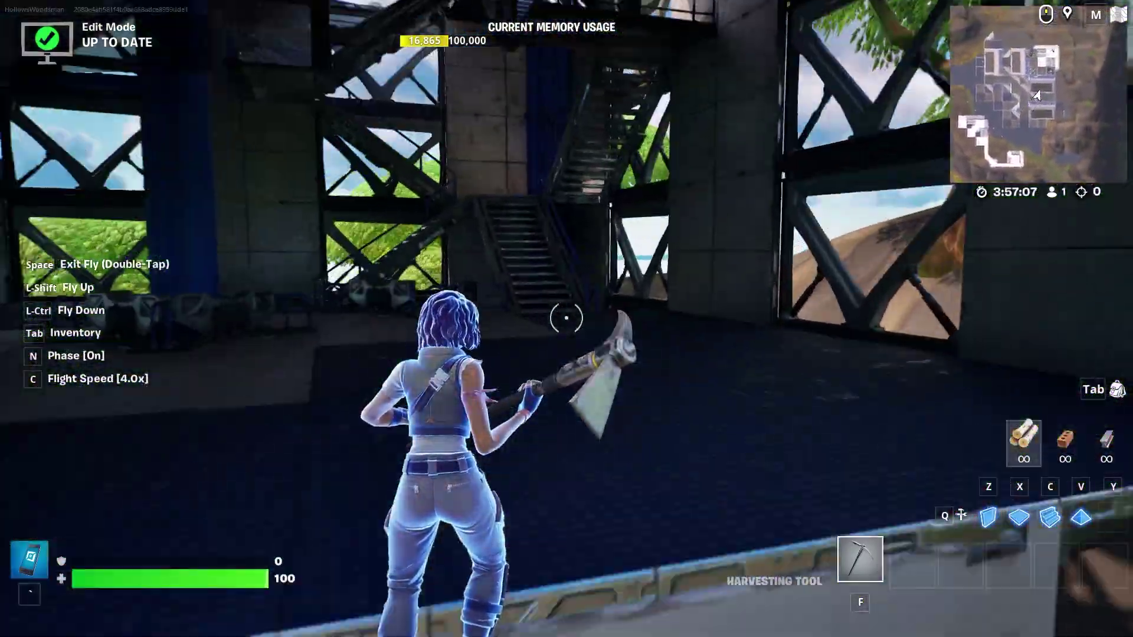
pyautogui.press('w')
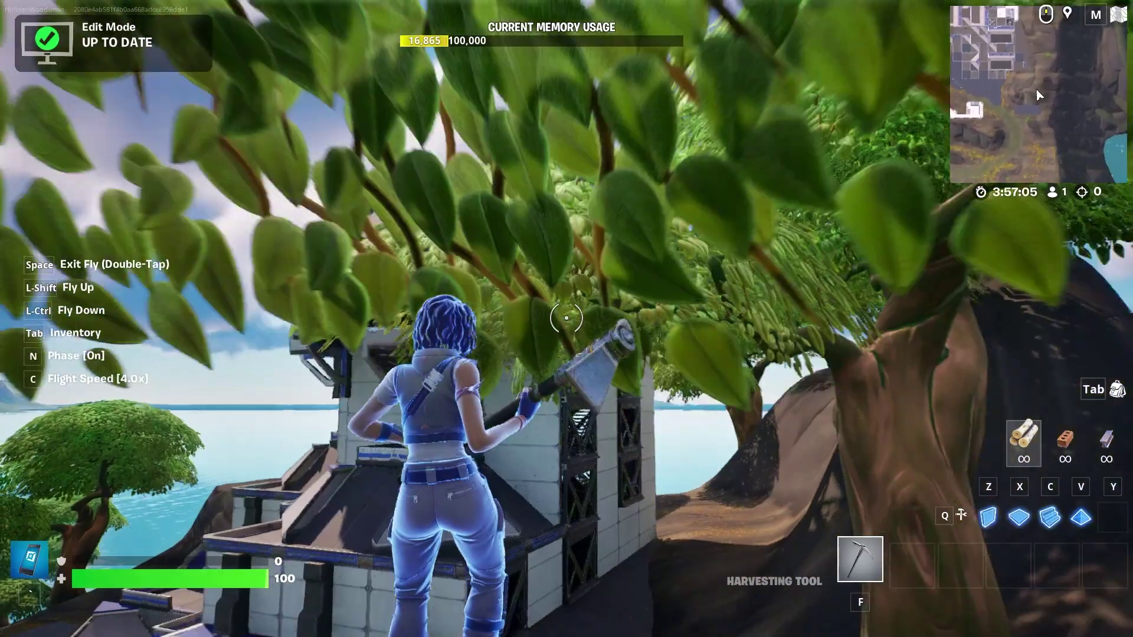
pyautogui.press('w')
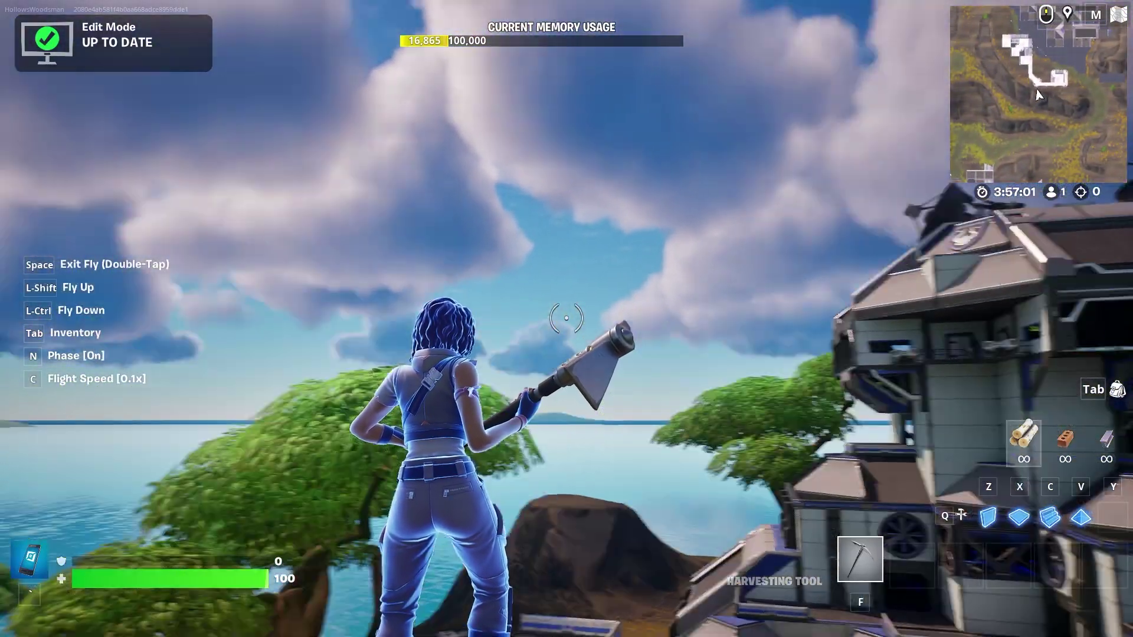
# Set the flight speed to 1.0x and preview a wooden wall piece while flying close around the base tower
pyautogui.press('w')
pyautogui.press('c')
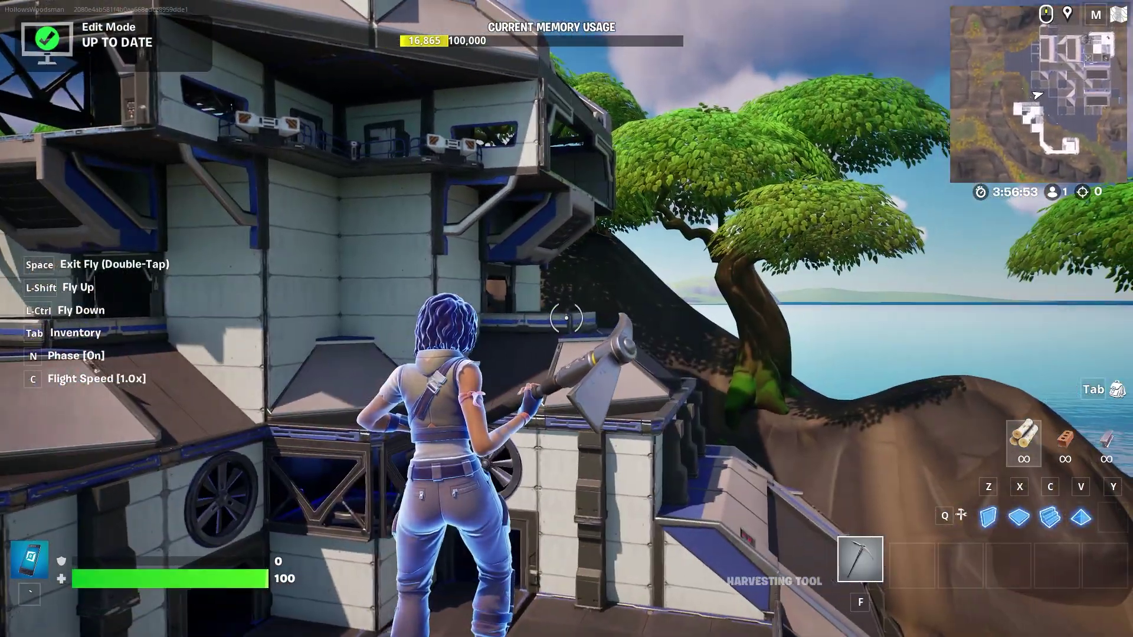
pyautogui.press('z')
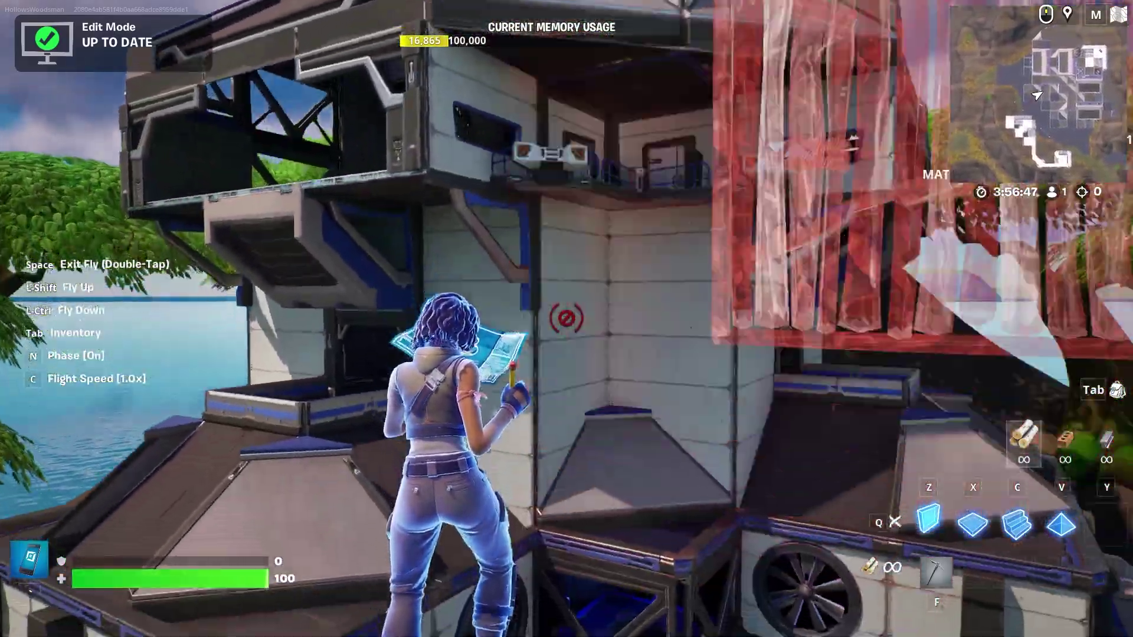
pyautogui.press('w')
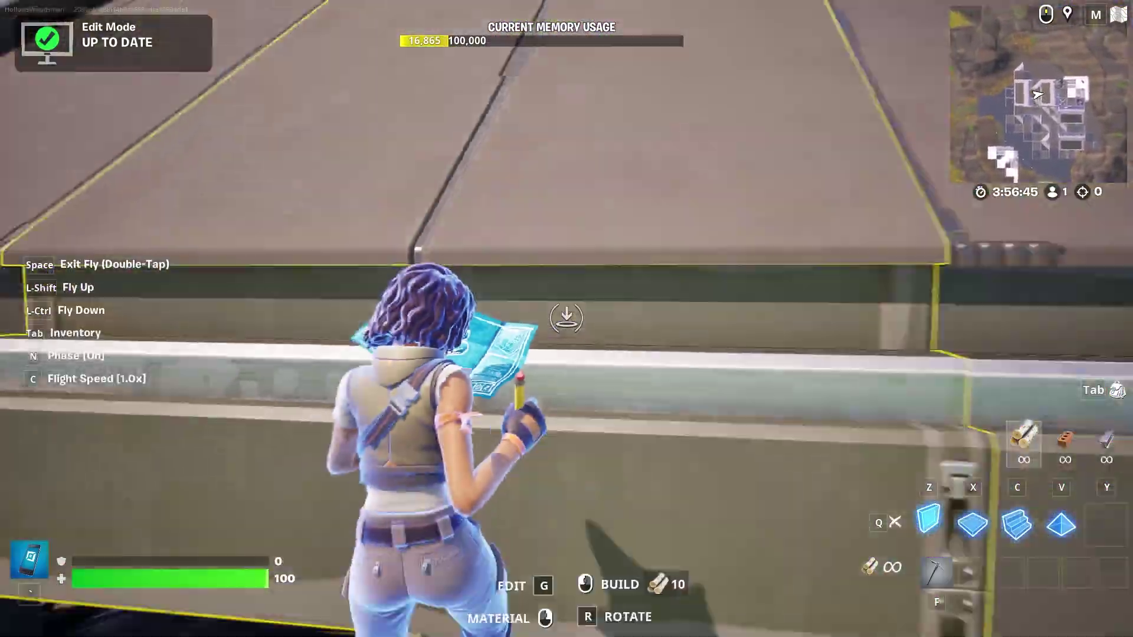
pyautogui.press('s')
pyautogui.press('d')
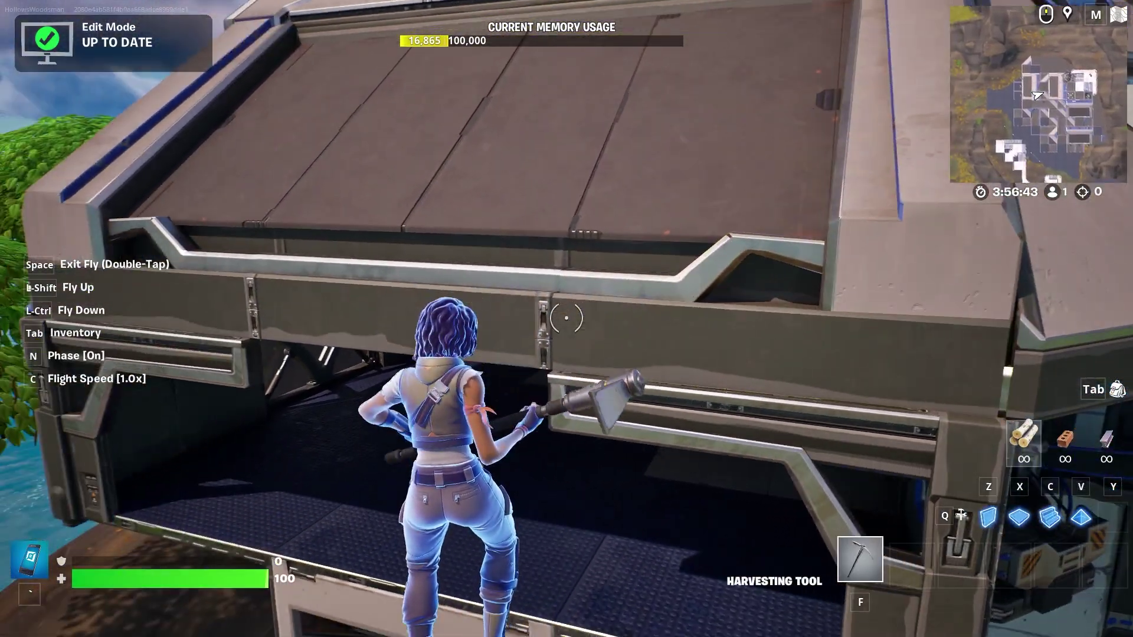
# Fly from the base over the bridge and river to the grassy slope and exit flight there
pyautogui.press('w')
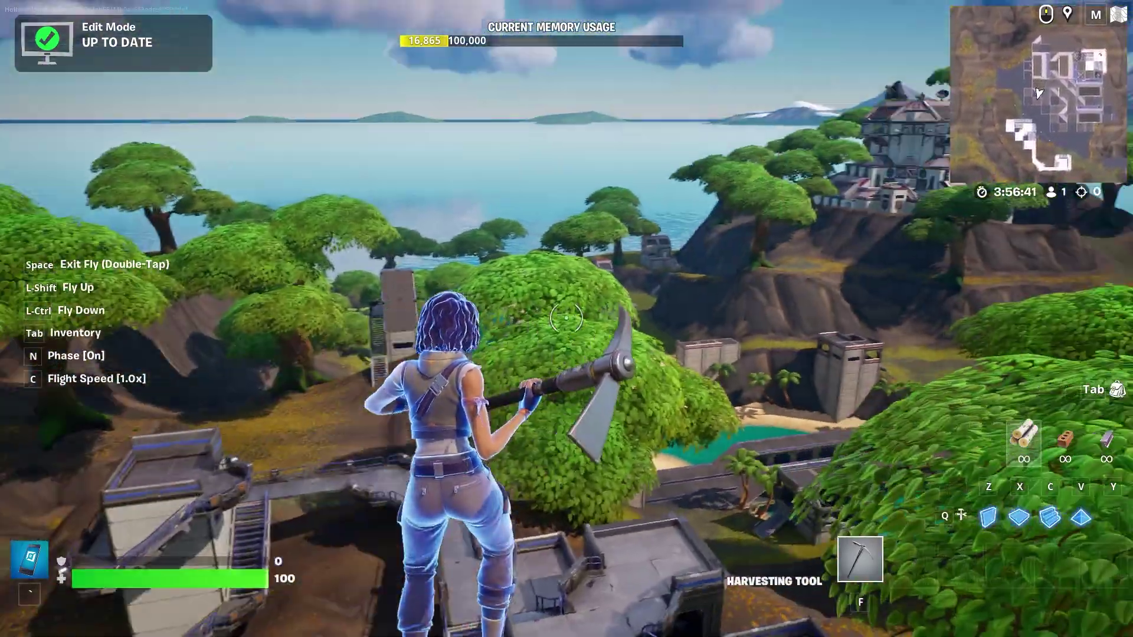
pyautogui.press('w')
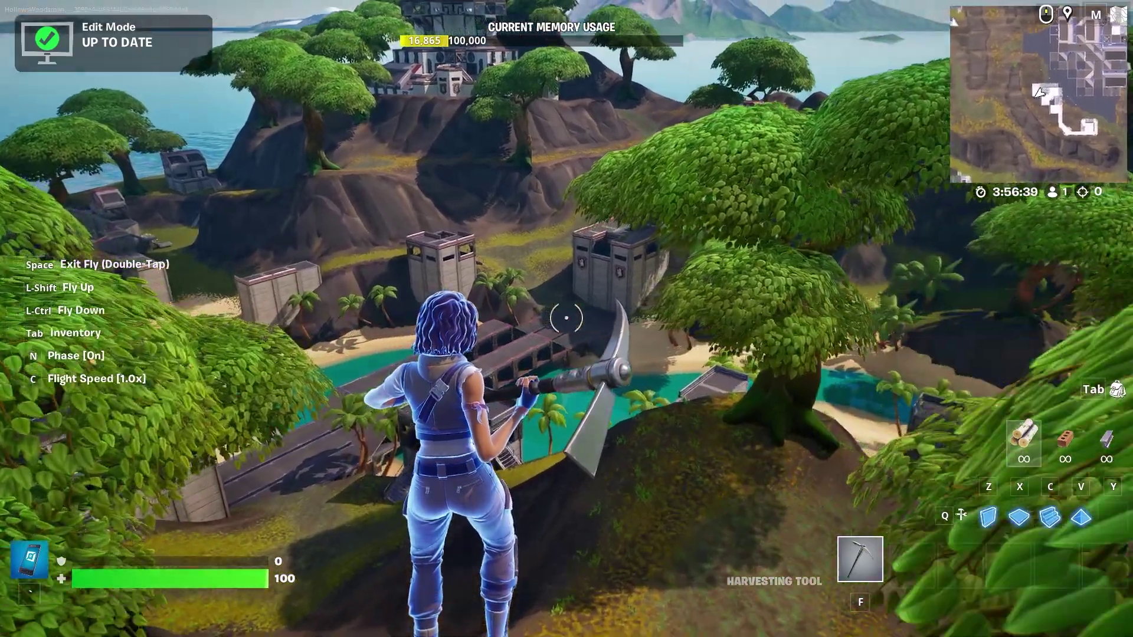
pyautogui.press('w')
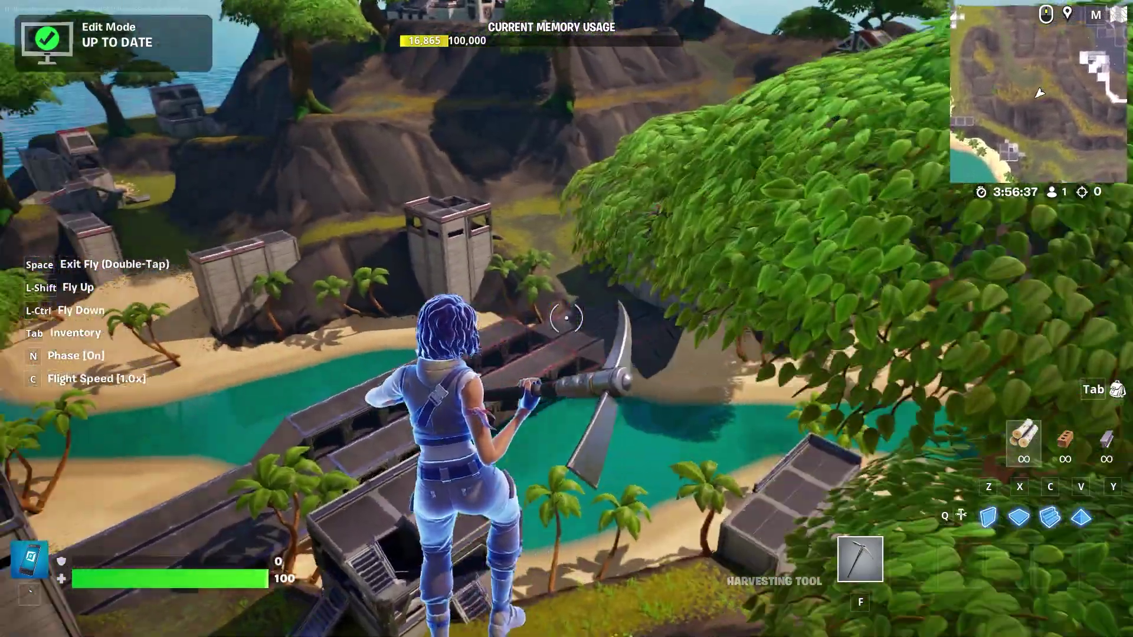
pyautogui.press('w')
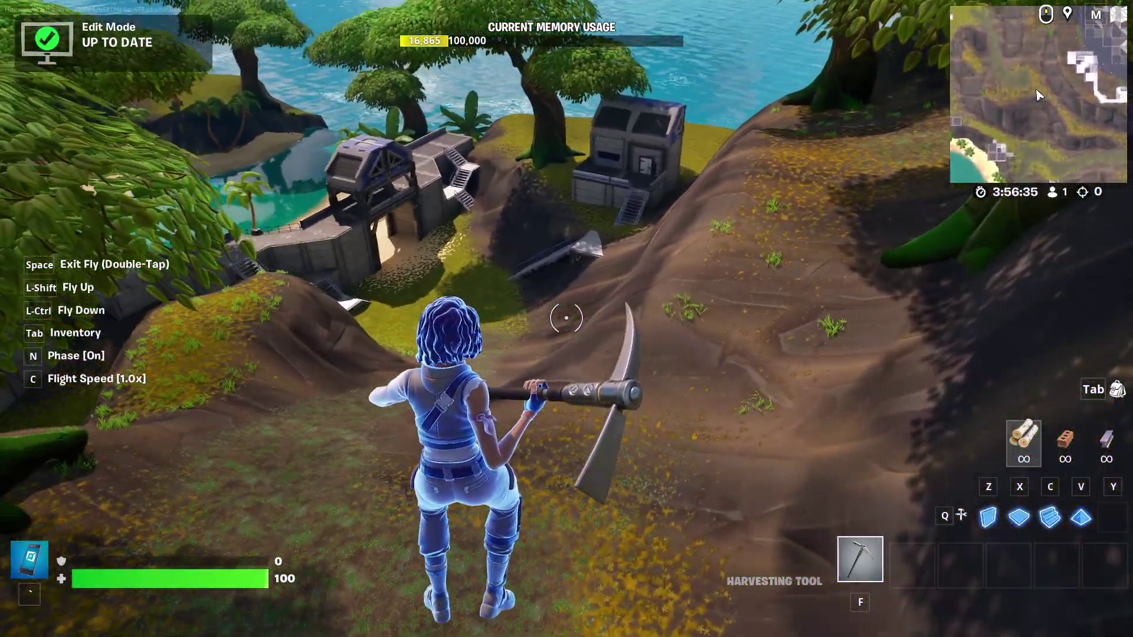
pyautogui.press('space')
pyautogui.press('space')
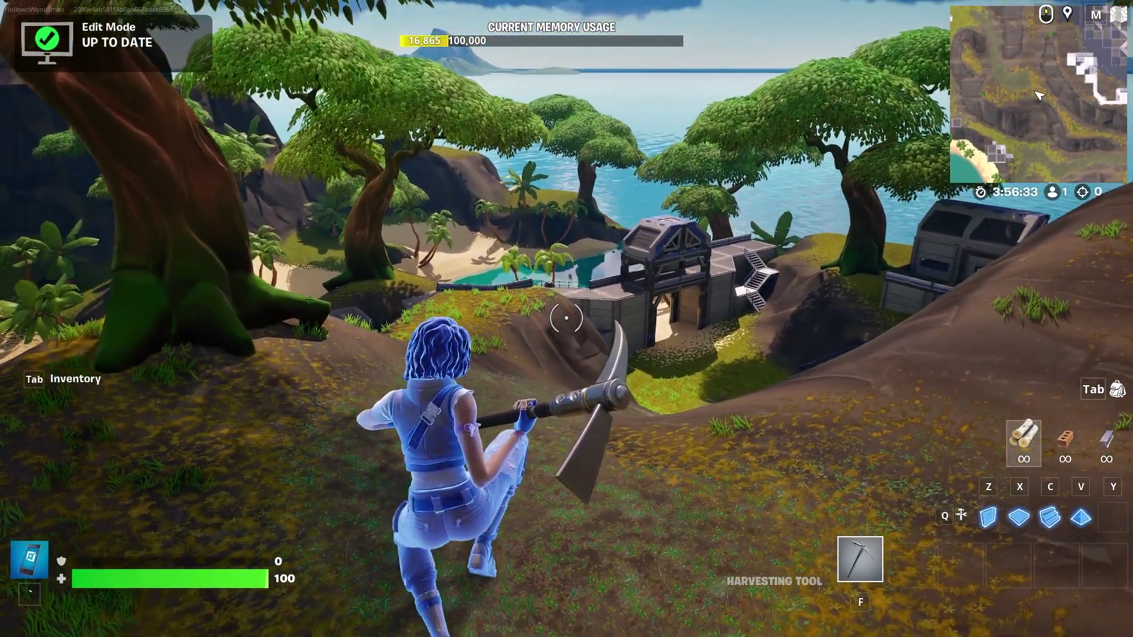
# Walk along the grassy slope and check the character's resources and loadout in the inventory
pyautogui.press('w')
pyautogui.press('w')
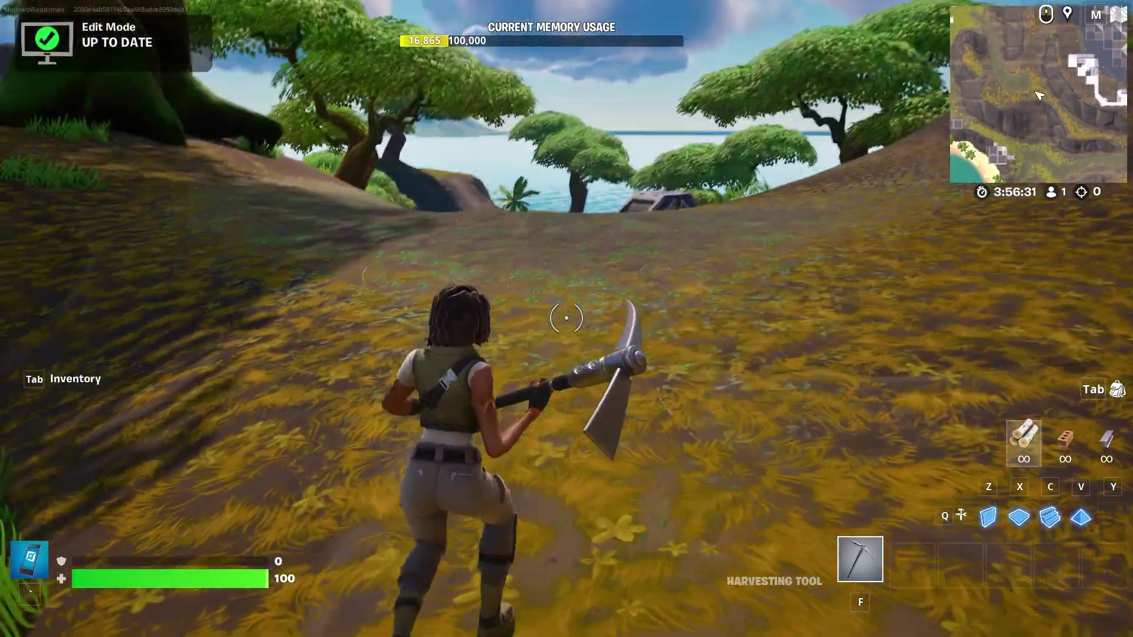
pyautogui.press('w')
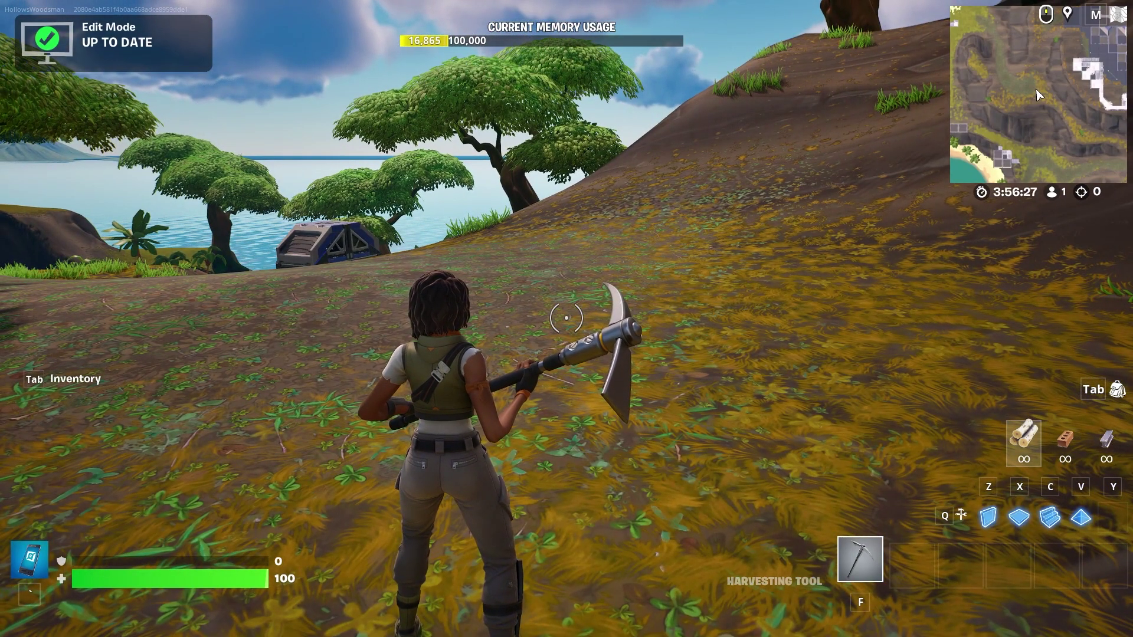
pyautogui.press('Tab')
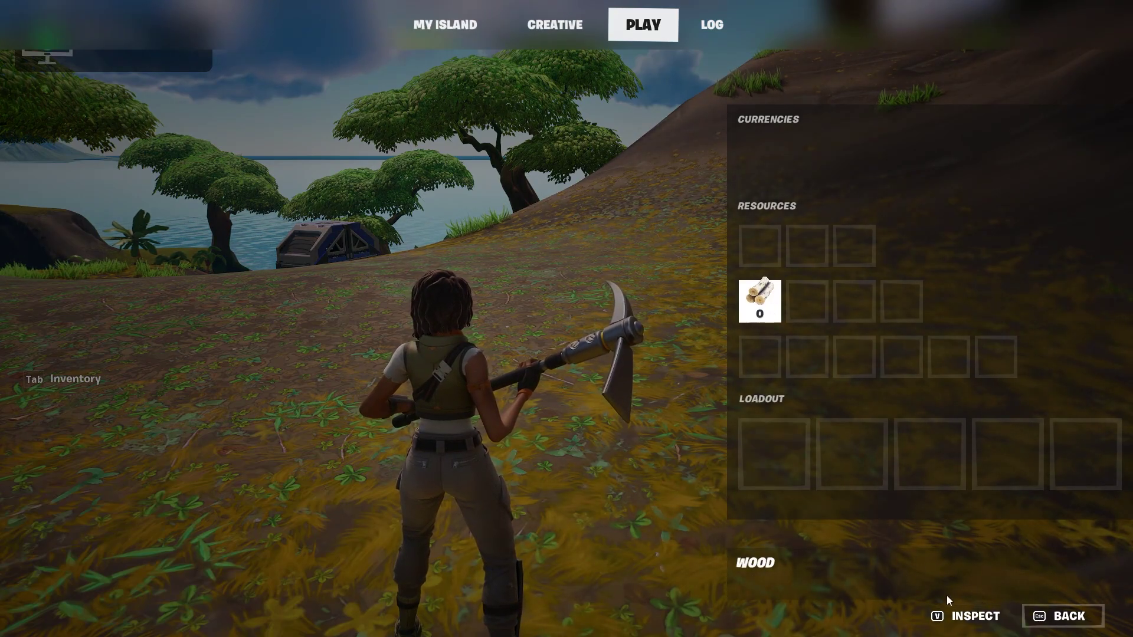
pyautogui.press('Escape')
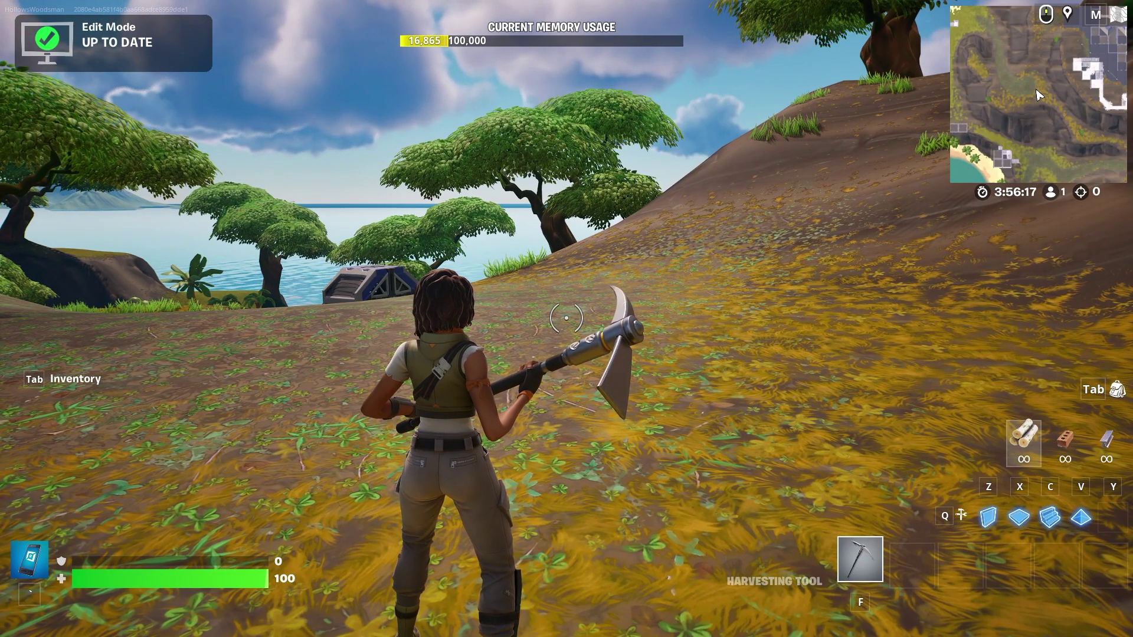
# Enter build mode and preview wooden floor and roof pieces while moving across the grassy slope
pyautogui.press('q')
pyautogui.press('x')
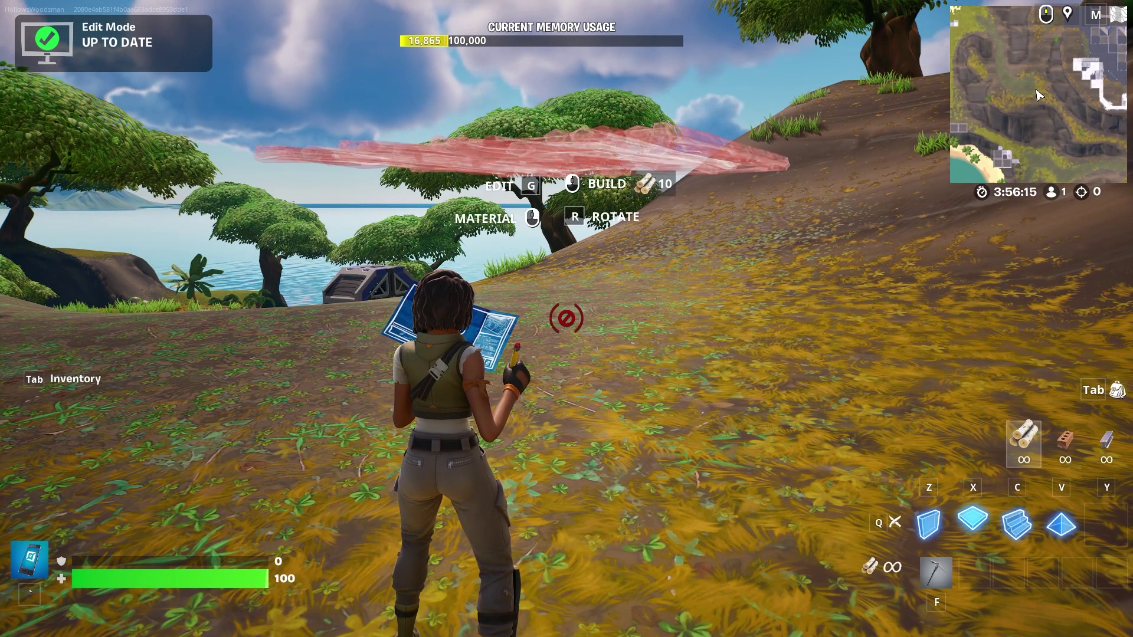
pyautogui.press('v')
pyautogui.press('w')
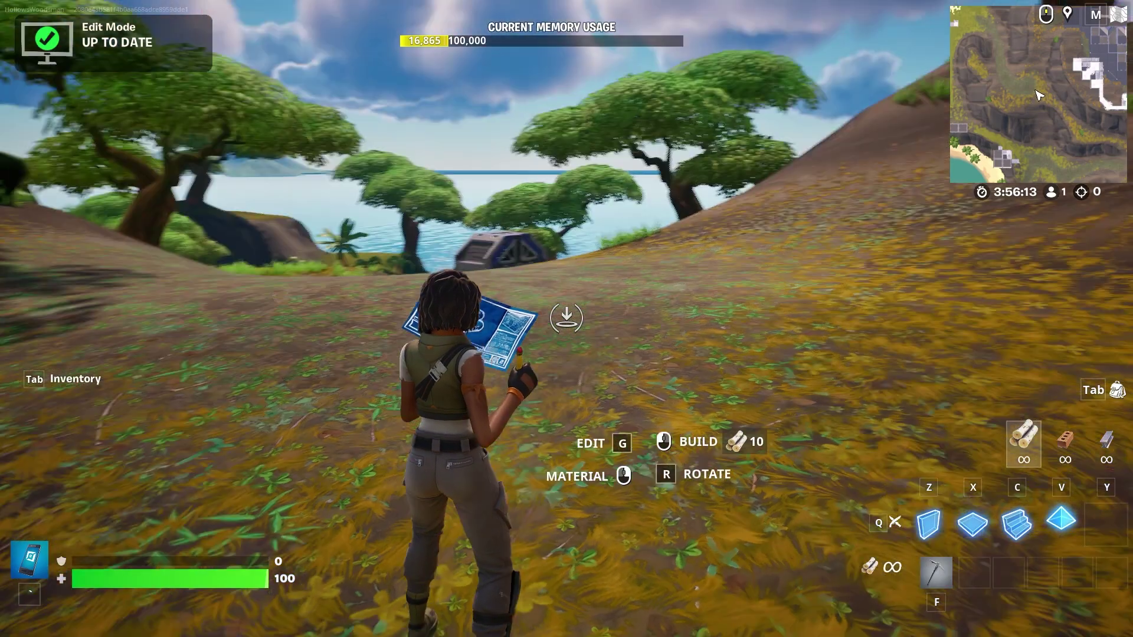
pyautogui.press('w')
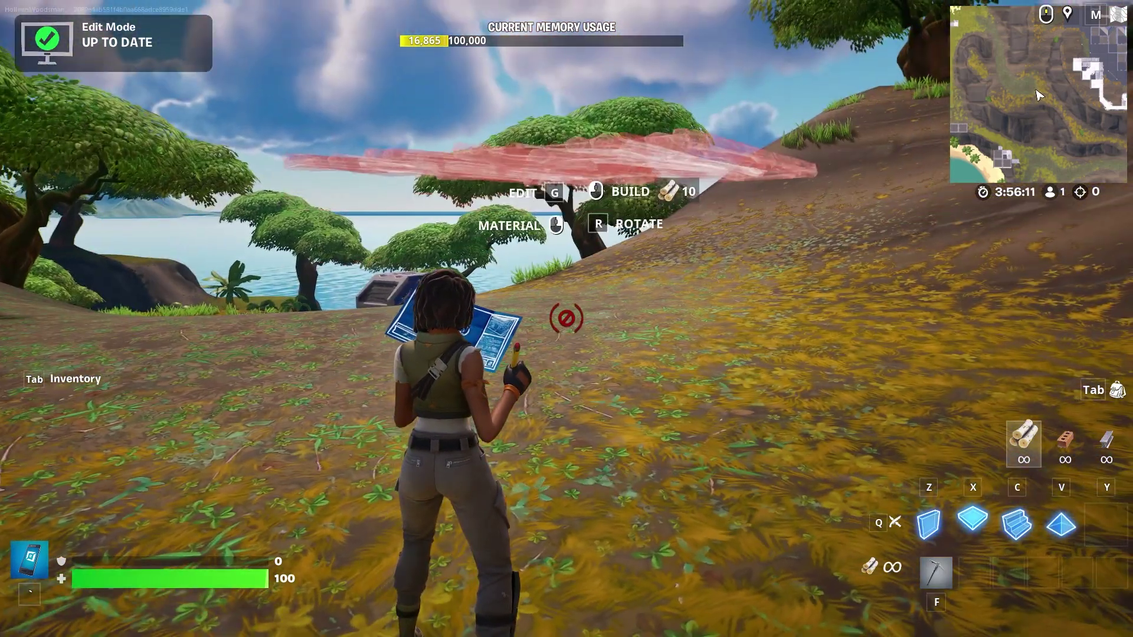
pyautogui.press('w')
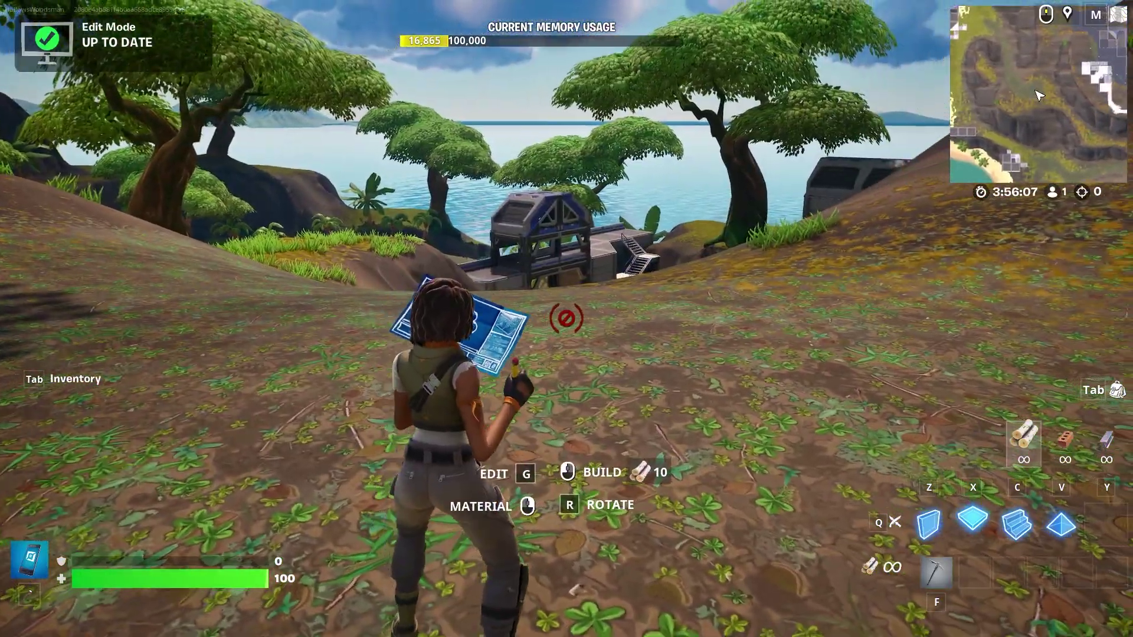
# Build wooden walls and a floor platform on the slope and swing the harvesting tool at the structure
pyautogui.press('f')
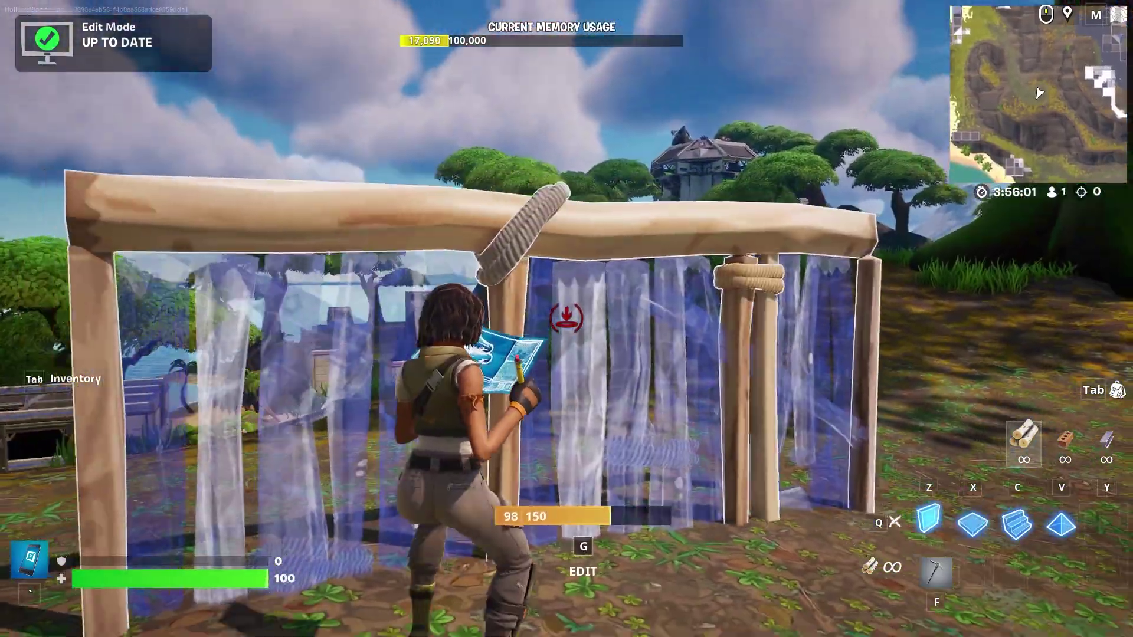
pyautogui.press('s')
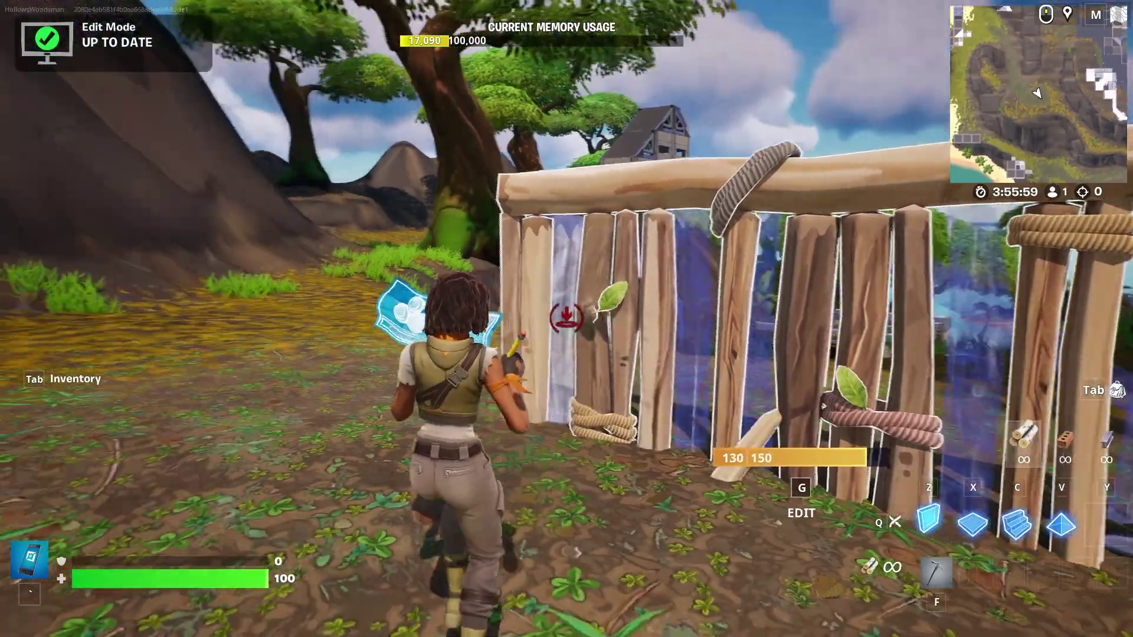
pyautogui.press('z')
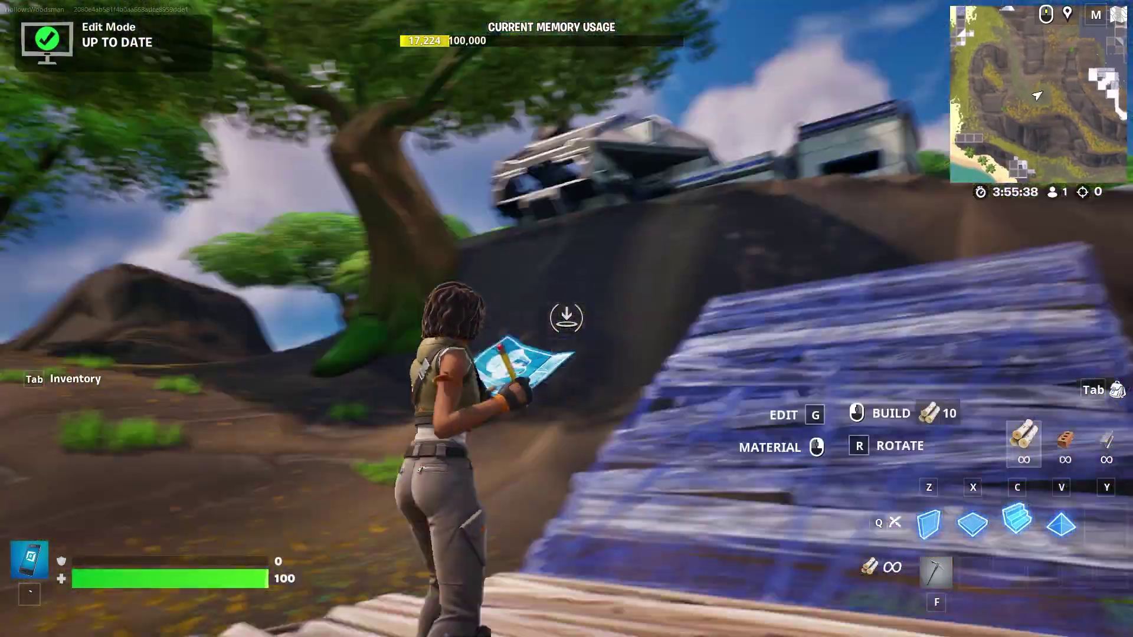
pyautogui.press('f')
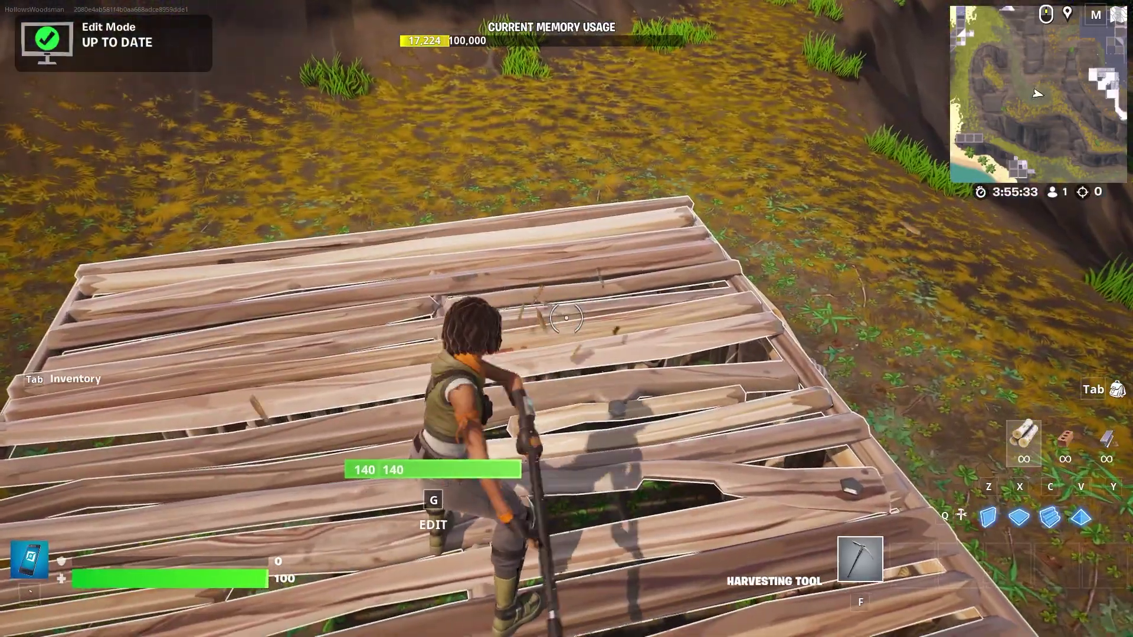
pyautogui.click(566, 318)
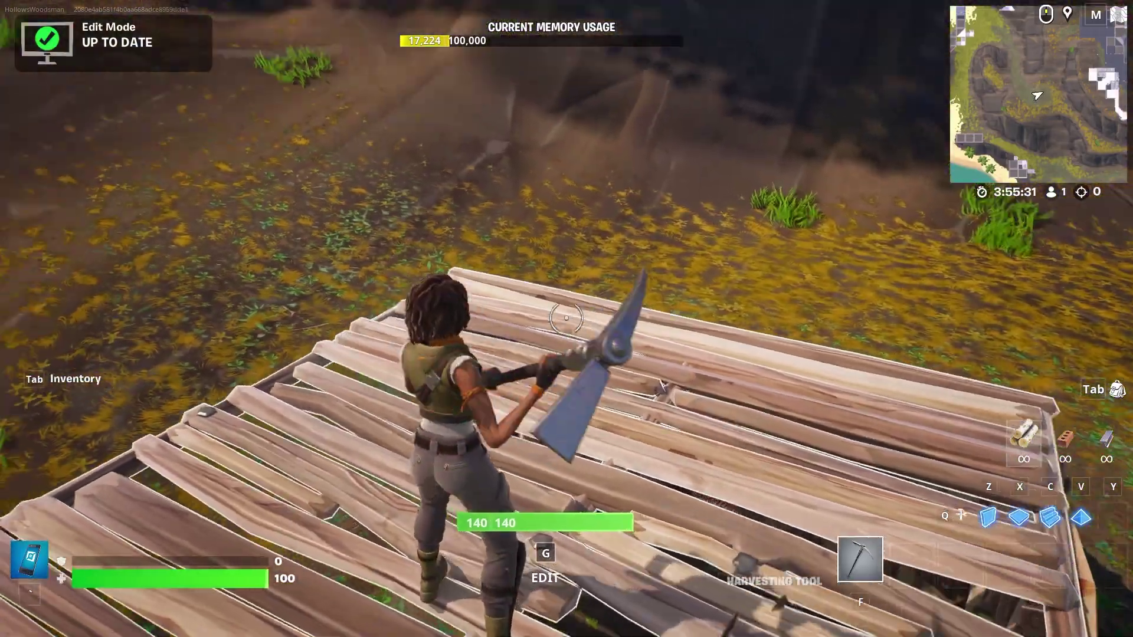
# Start the game, glide down onto the wooden platform on the slope and look over the surroundings from it
pyautogui.press('Escape')
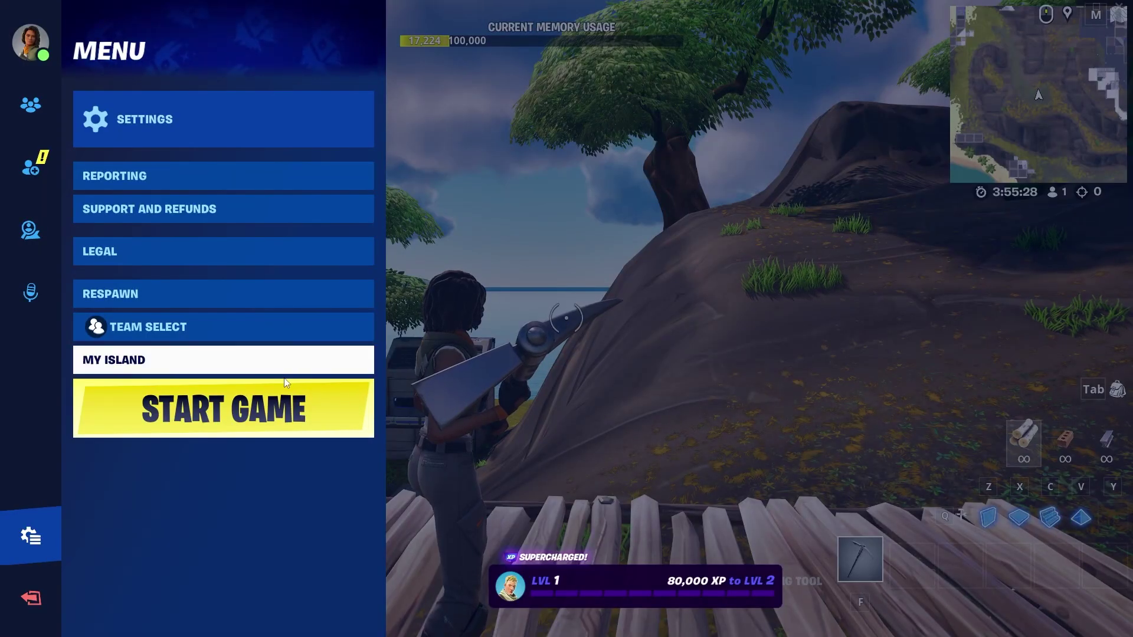
pyautogui.click(279, 403)
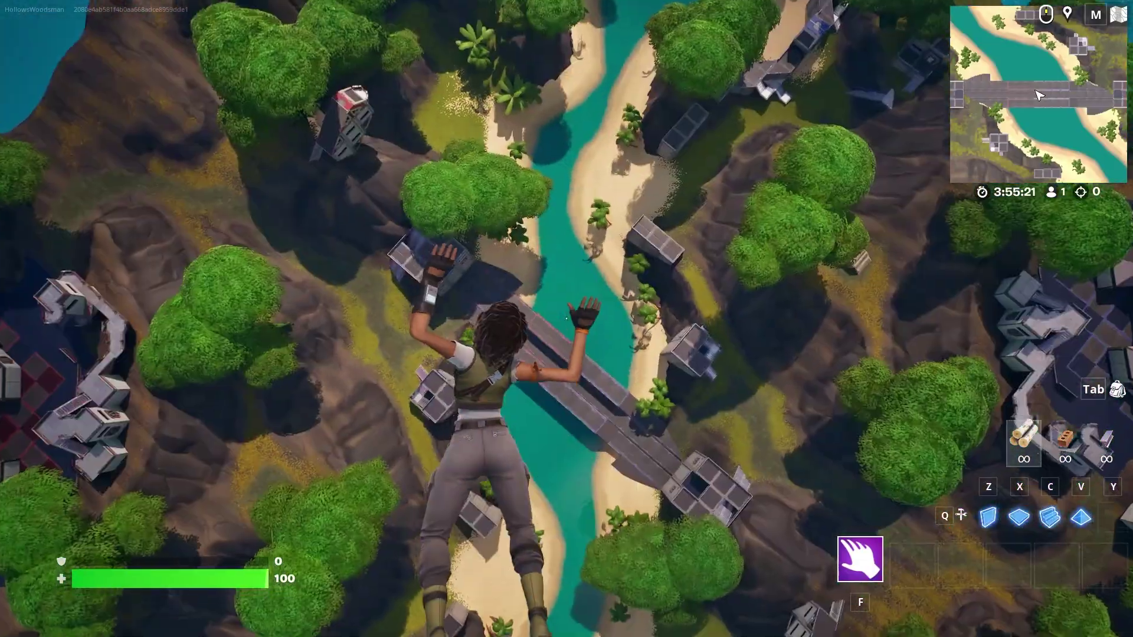
pyautogui.press('w')
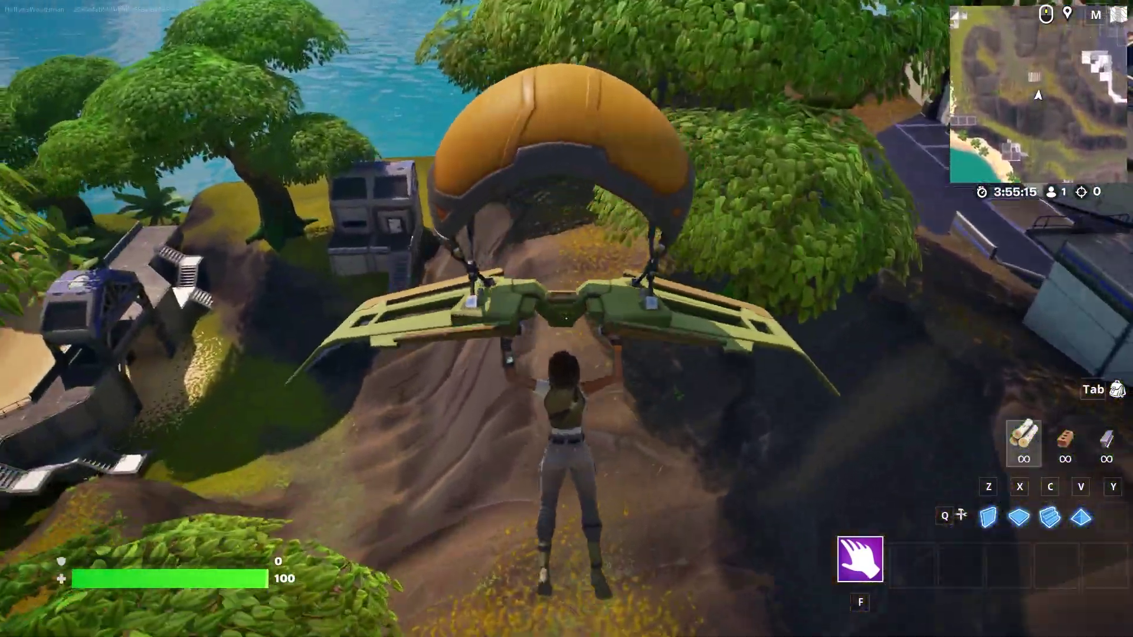
pyautogui.press('s')
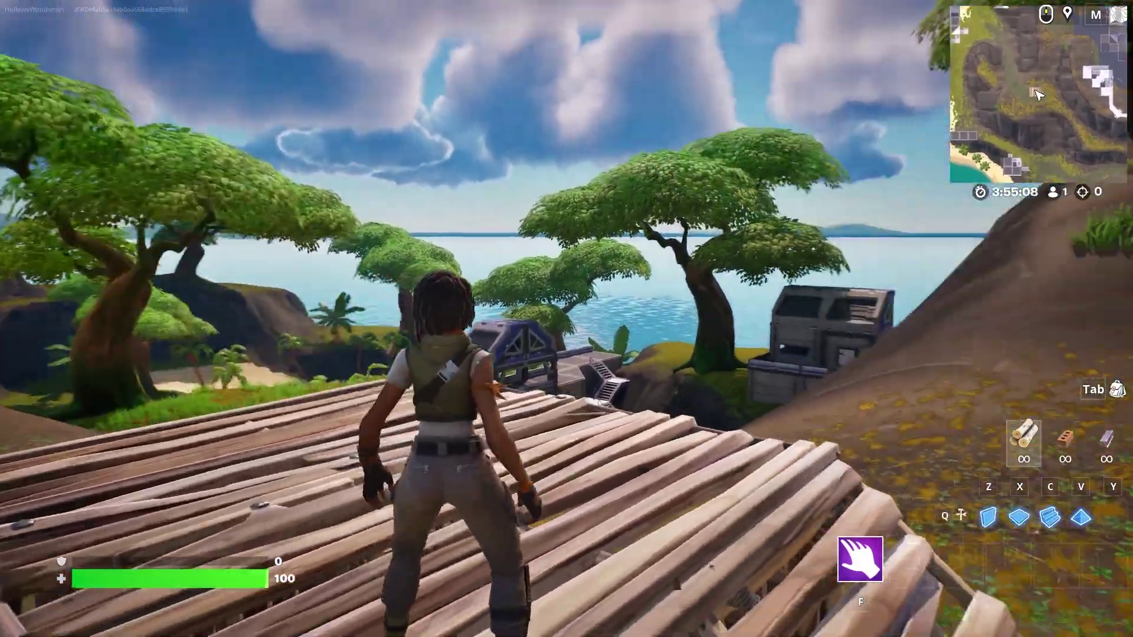
pyautogui.press('w')
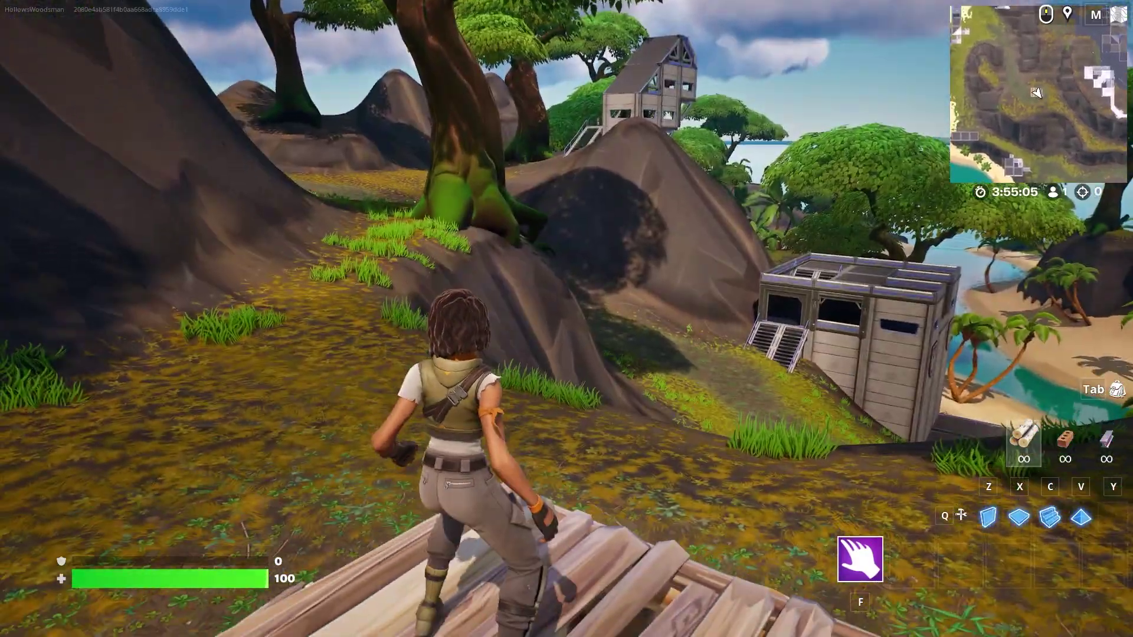
pyautogui.press('s')
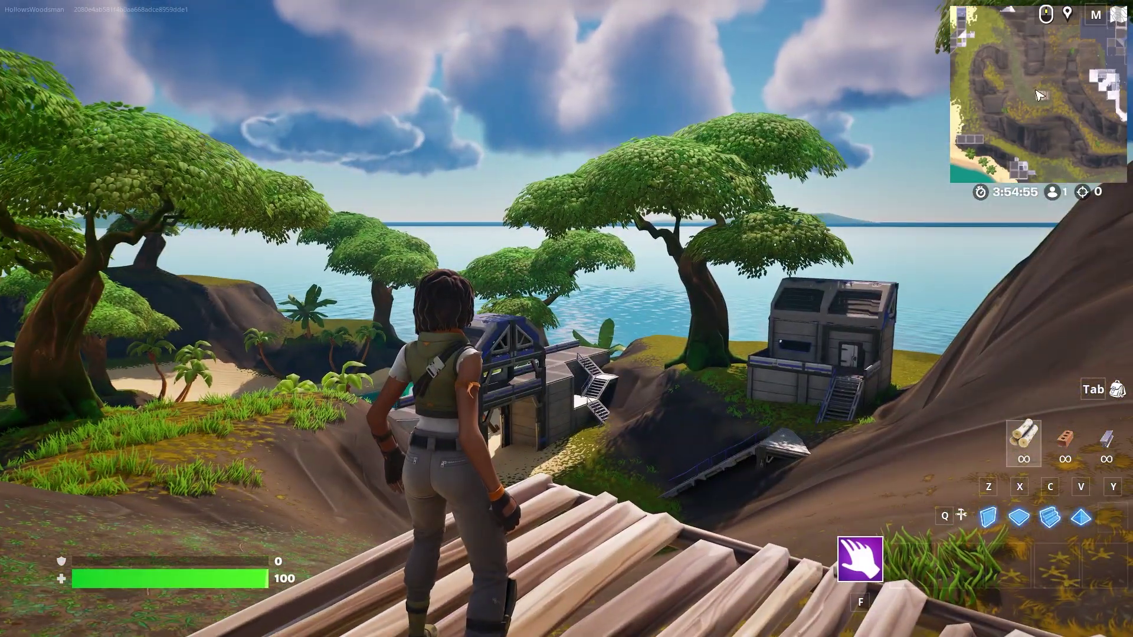
# Switch back to Unreal Editor and end the running game while keeping the session view open
pyautogui.hotkey('alt', 'Tab')
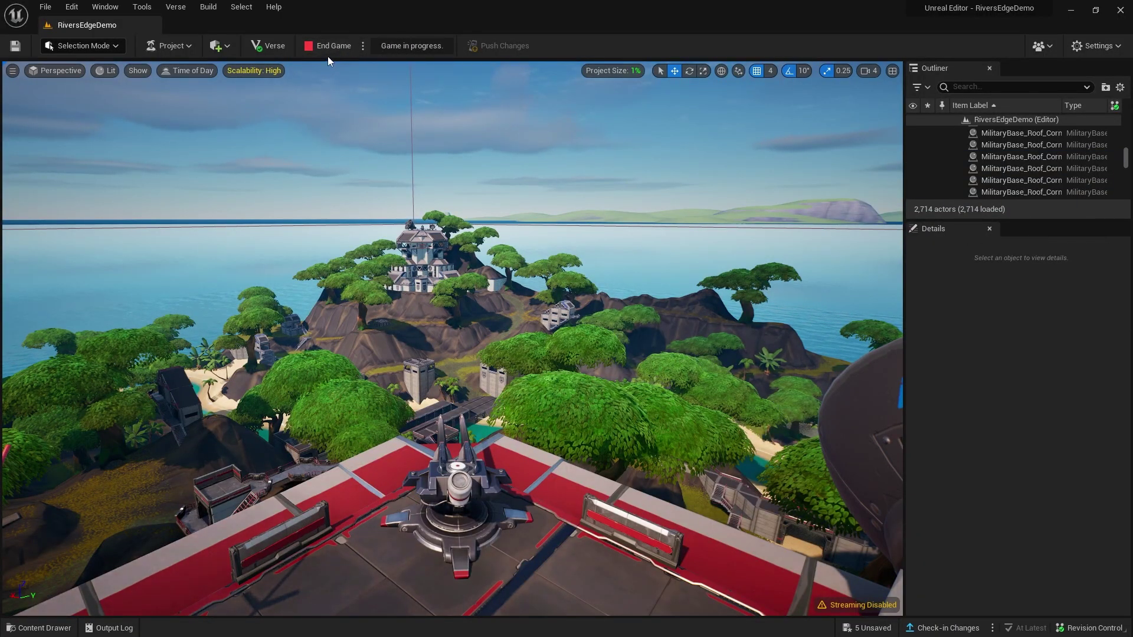
pyautogui.click(330, 47)
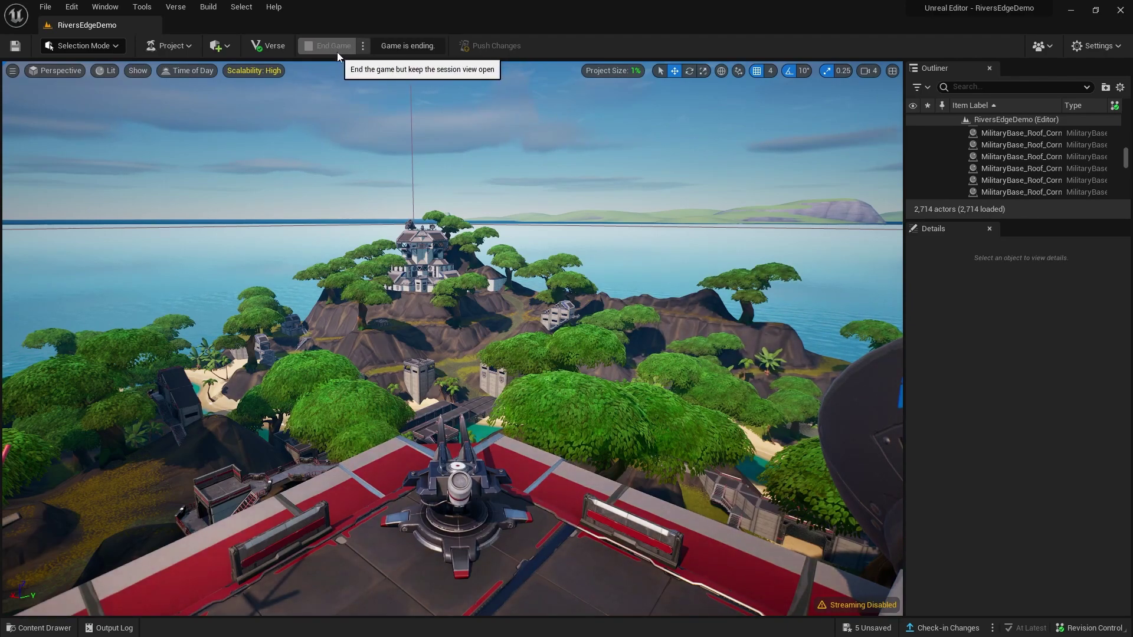
# Fly over the island and select a solid wall piece of the hilltop military base to inspect its properties
pyautogui.moveTo(441, 208)
pyautogui.mouseDown(button='right')
pyautogui.moveTo(440, 233)
pyautogui.moveTo(275, 289)
pyautogui.moveTo(324, 251)
pyautogui.moveTo(435, 209)
pyautogui.mouseUp(button='right')
pyautogui.press('w')
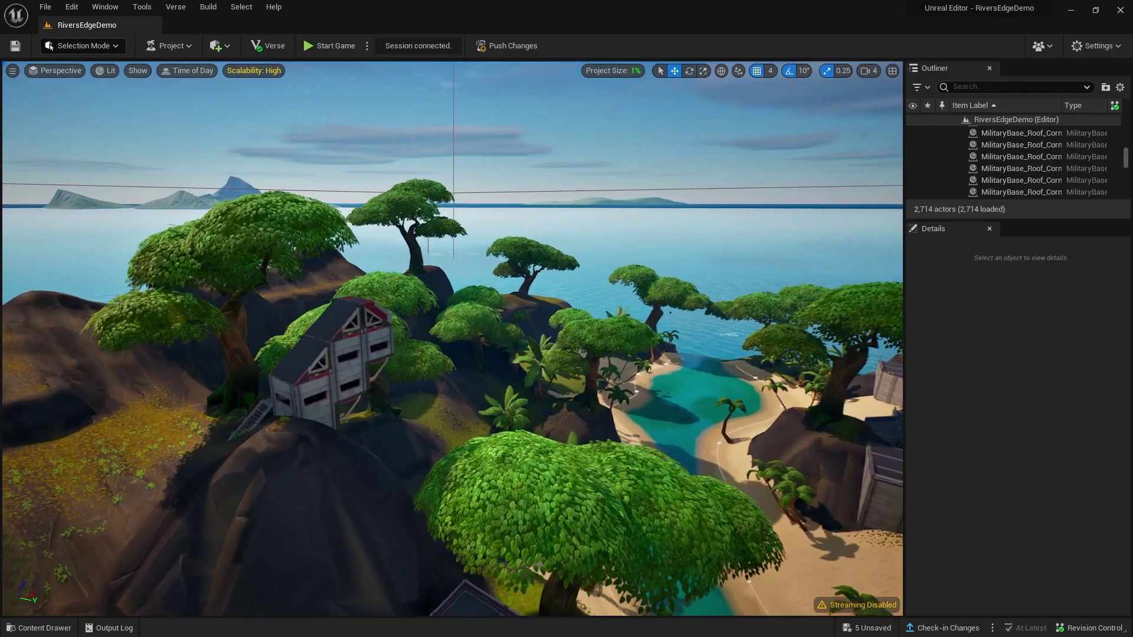
pyautogui.moveTo(453, 338); pyautogui.dragTo(453, 338, button='right')
pyautogui.click(531, 275)
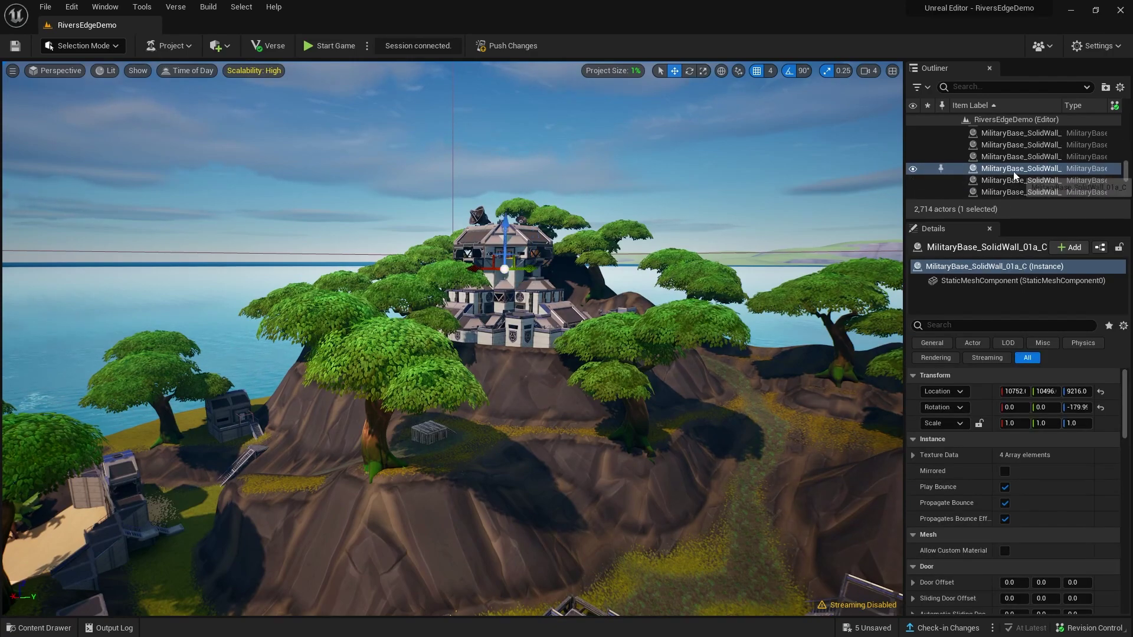
# Look over the river and jungle trees, and bring up the assets in the RiversEdgeDemo Content folder
pyautogui.moveTo(452, 339); pyautogui.dragTo(452, 339, button='right')
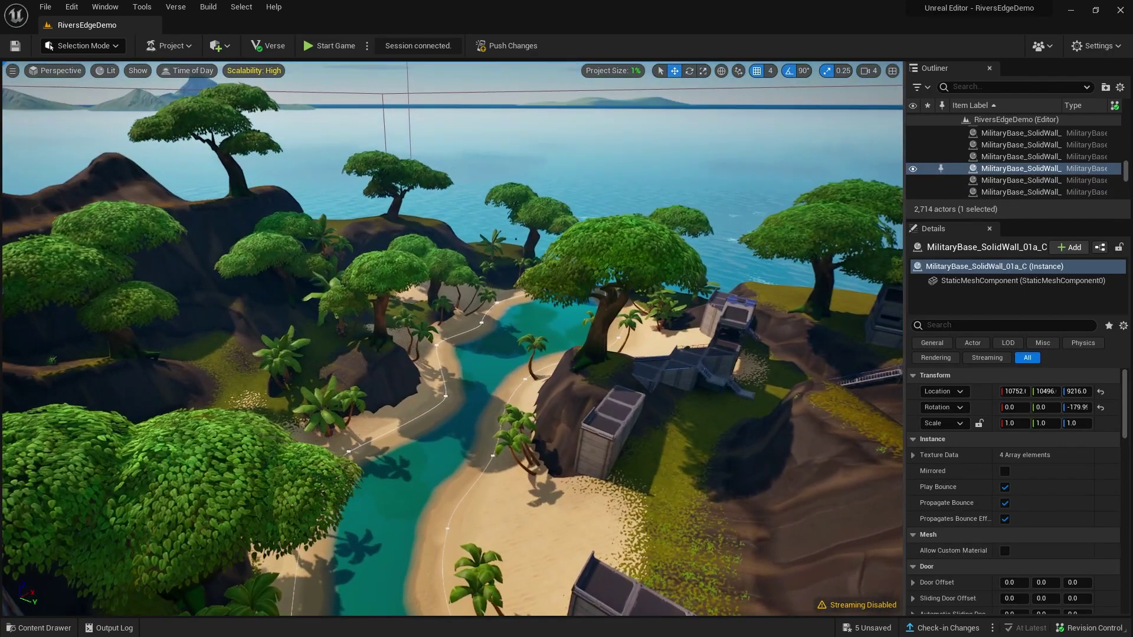
pyautogui.moveTo(453, 339); pyautogui.dragTo(501, 316, button='right')
pyautogui.moveTo(389, 361); pyautogui.dragTo(422, 372, button='right')
pyautogui.hotkey('ctrl', 'space')
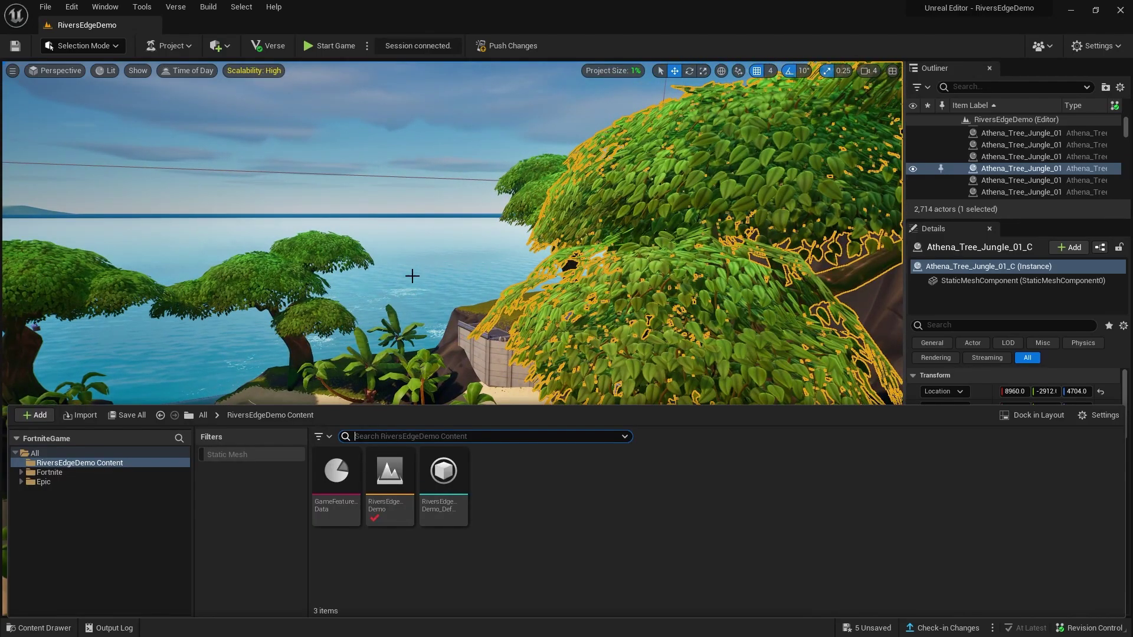
# Select 12 wall and roof pieces along the left half of the beach gate together, and enlarge the actor list
pyautogui.moveTo(408, 292); pyautogui.dragTo(409, 292, button='right')
pyautogui.keyDown('shift'); pyautogui.click(280, 384); pyautogui.keyUp('shift')
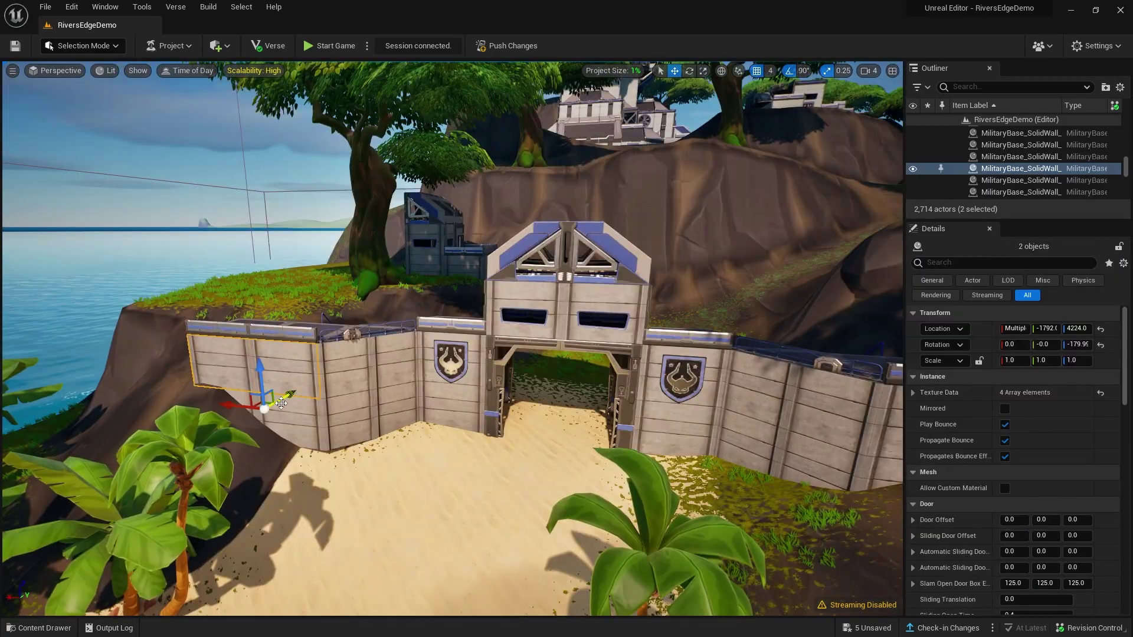
pyautogui.moveTo(362, 419); pyautogui.dragTo(366, 419, button='right')
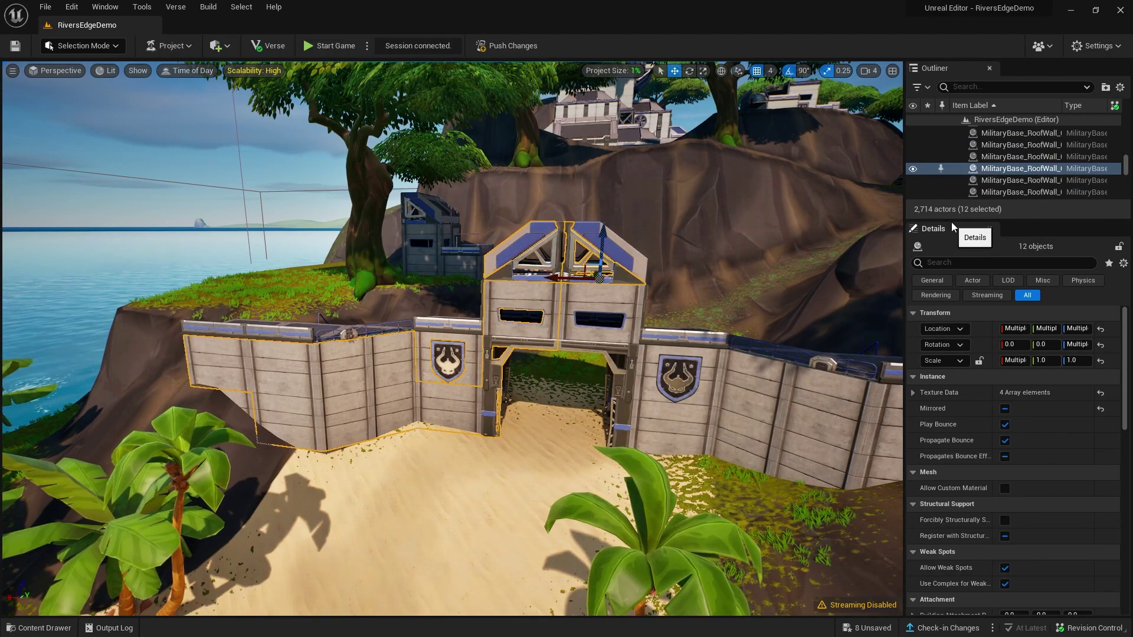
pyautogui.moveTo(952, 227); pyautogui.dragTo(952, 522)
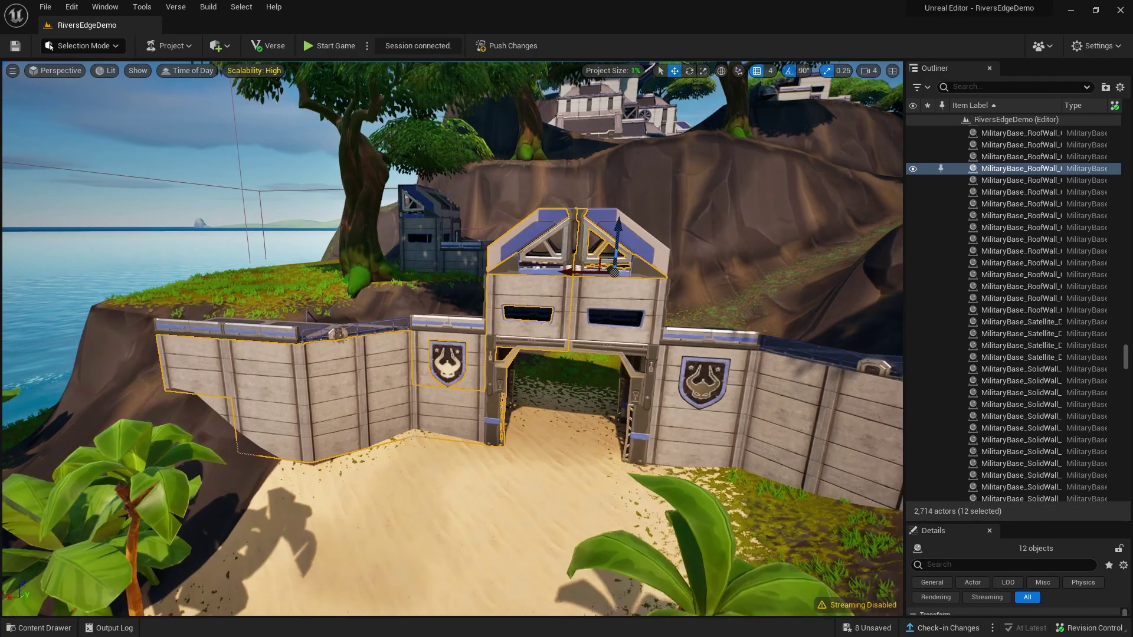